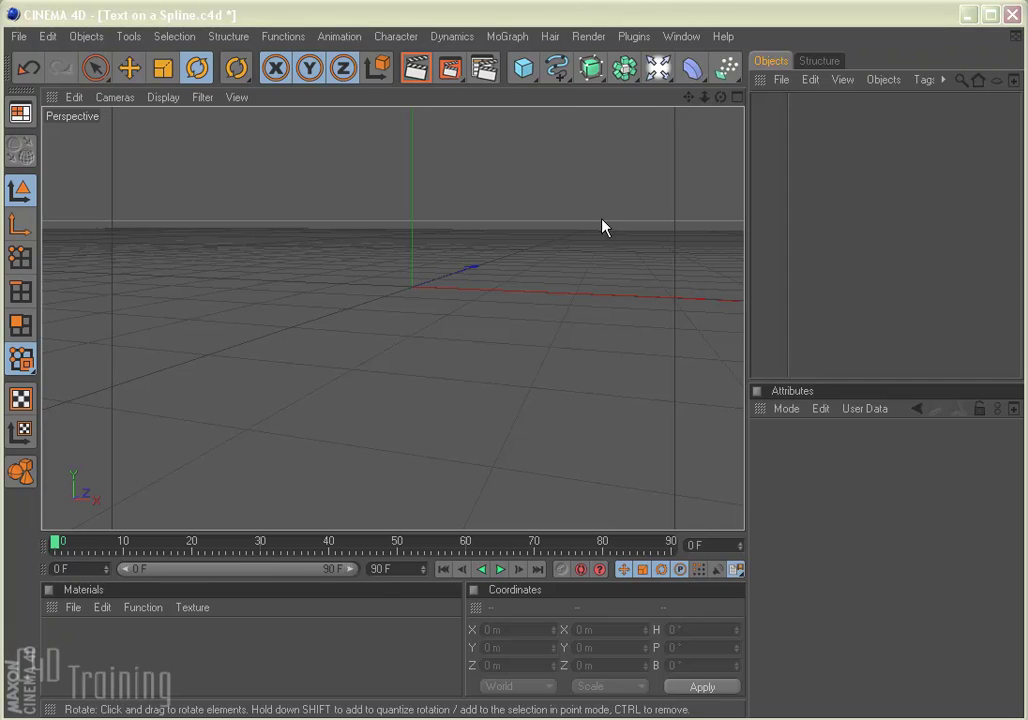
Step: Add a Text spline to the scene and set its text to "Fanta Good"
drag(557, 78, 787, 218)
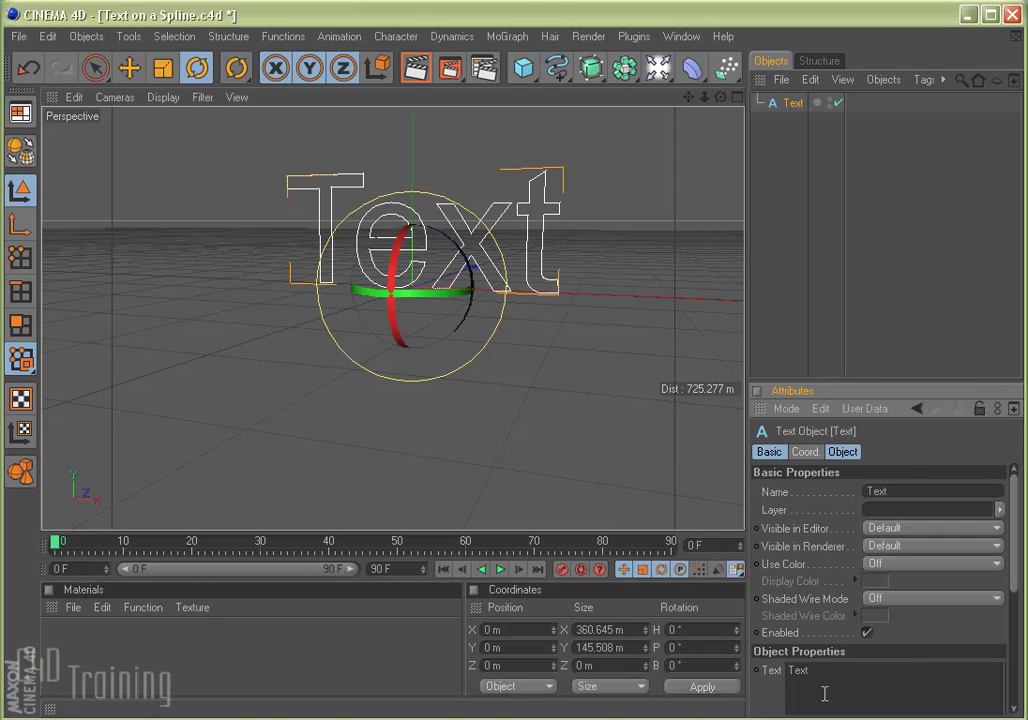
click(860, 679)
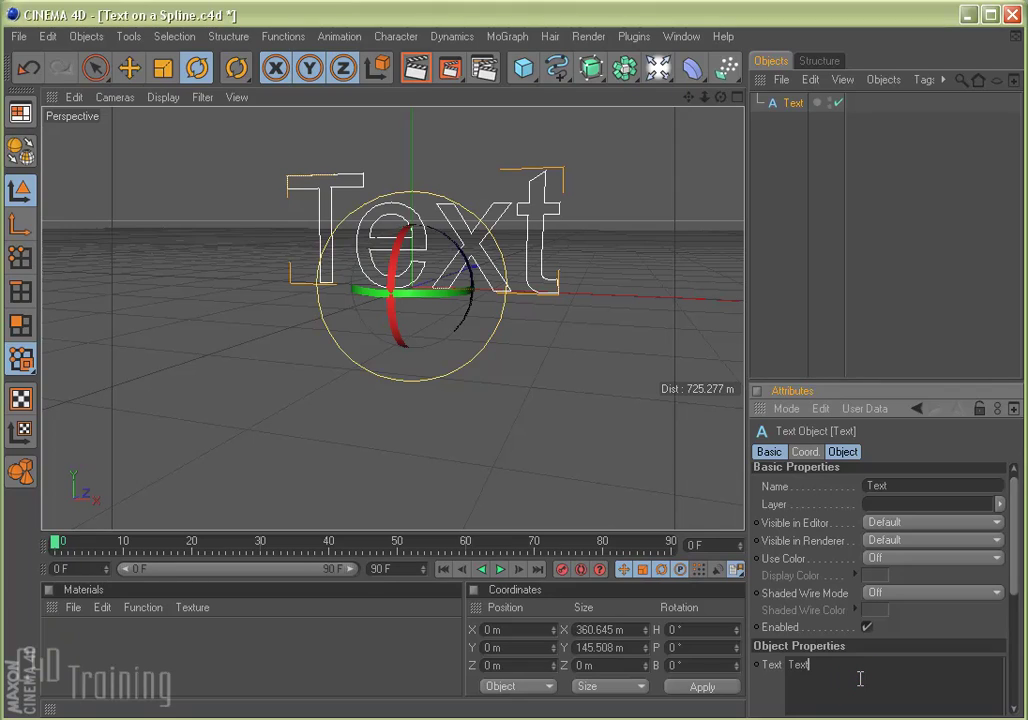
double_click(828, 666)
text(Fanta Good)
click(593, 259)
scroll(538, 378, down, 3)
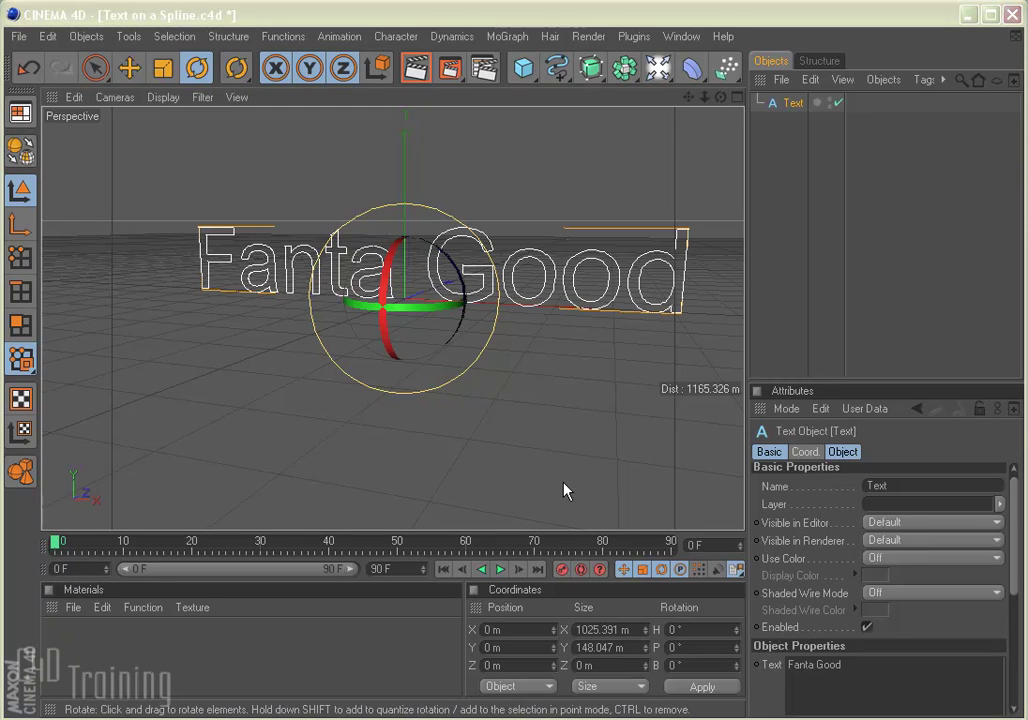
Step: Add a Circle spline and rotate it to a pitch of -90° so it lies flat
click(560, 68)
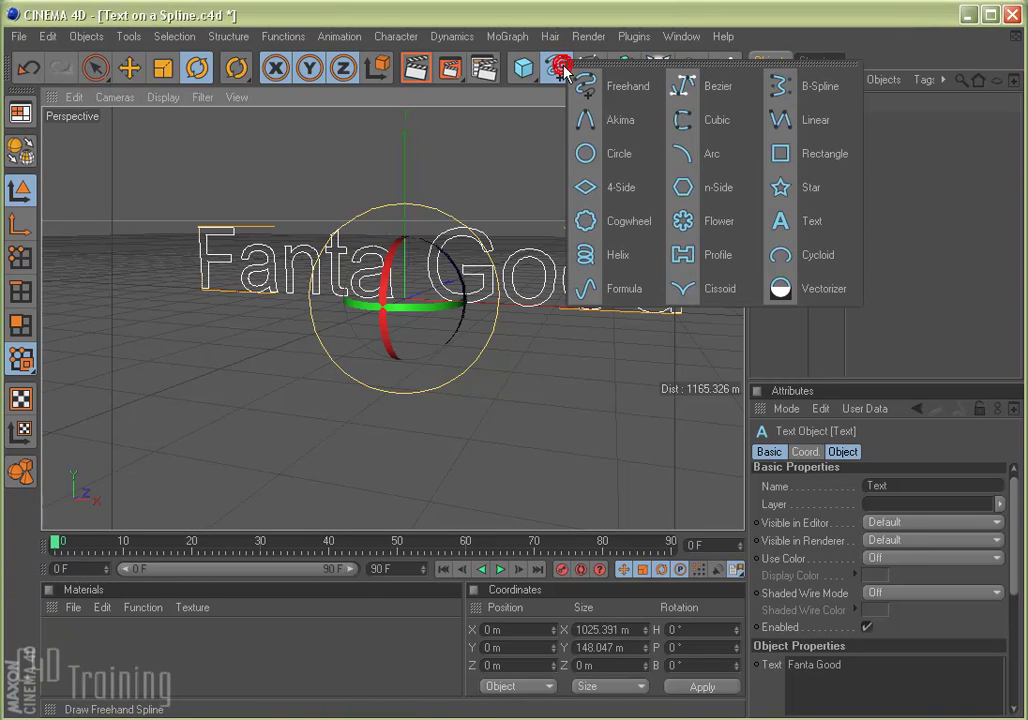
click(622, 155)
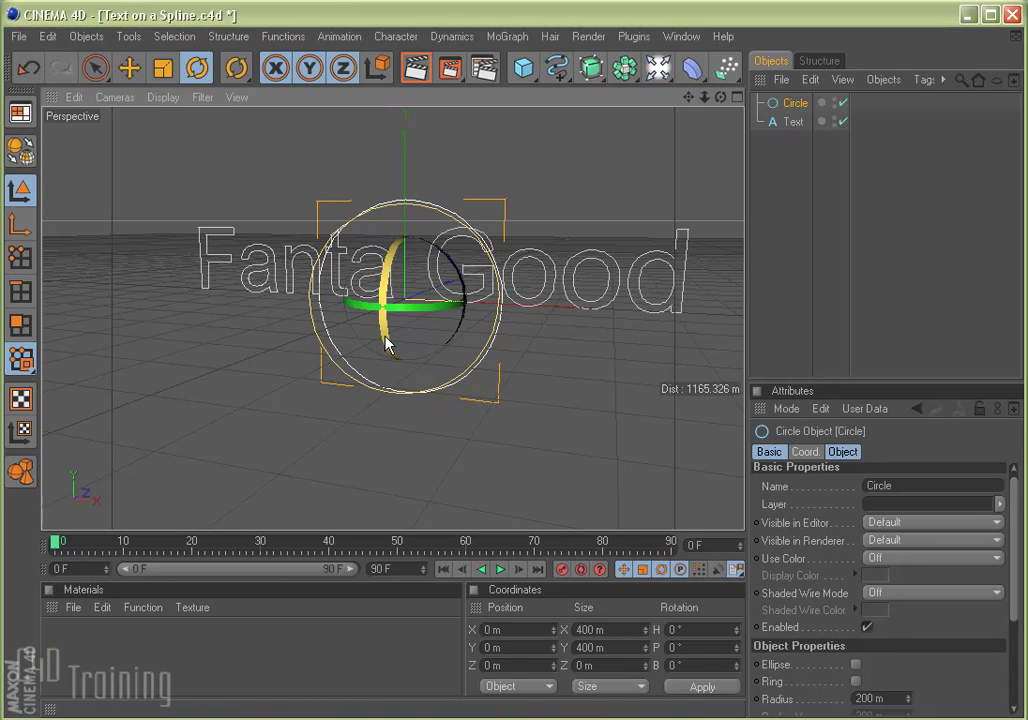
drag(387, 344, 397, 264)
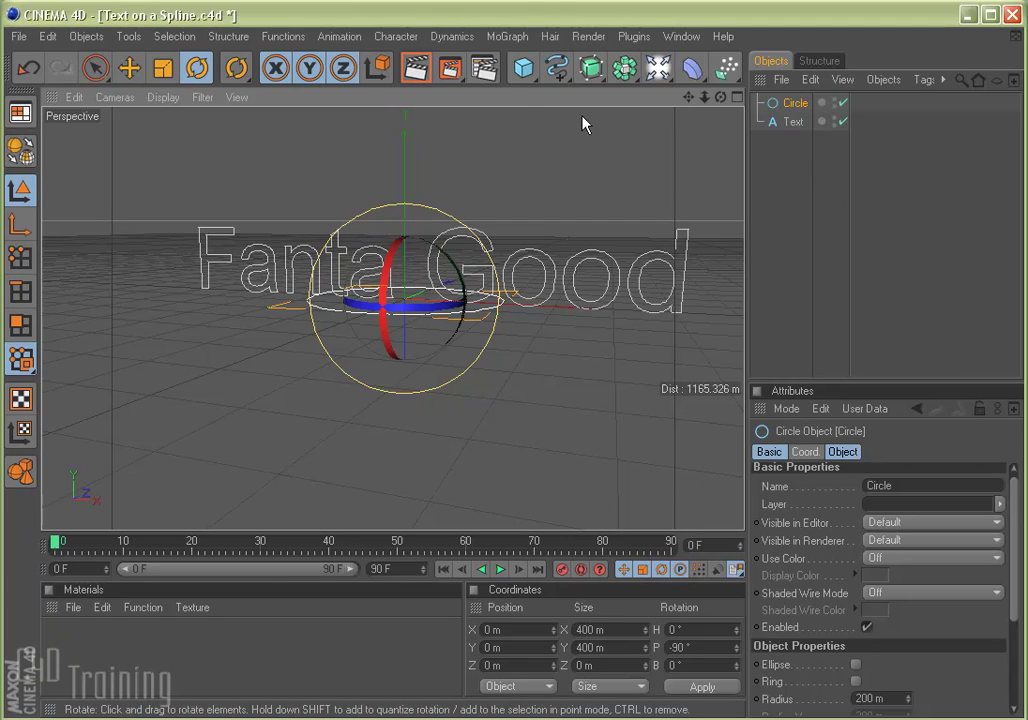
Step: Add a MoGraph Spline Wrap deformer and make it a child of the Text object
click(506, 37)
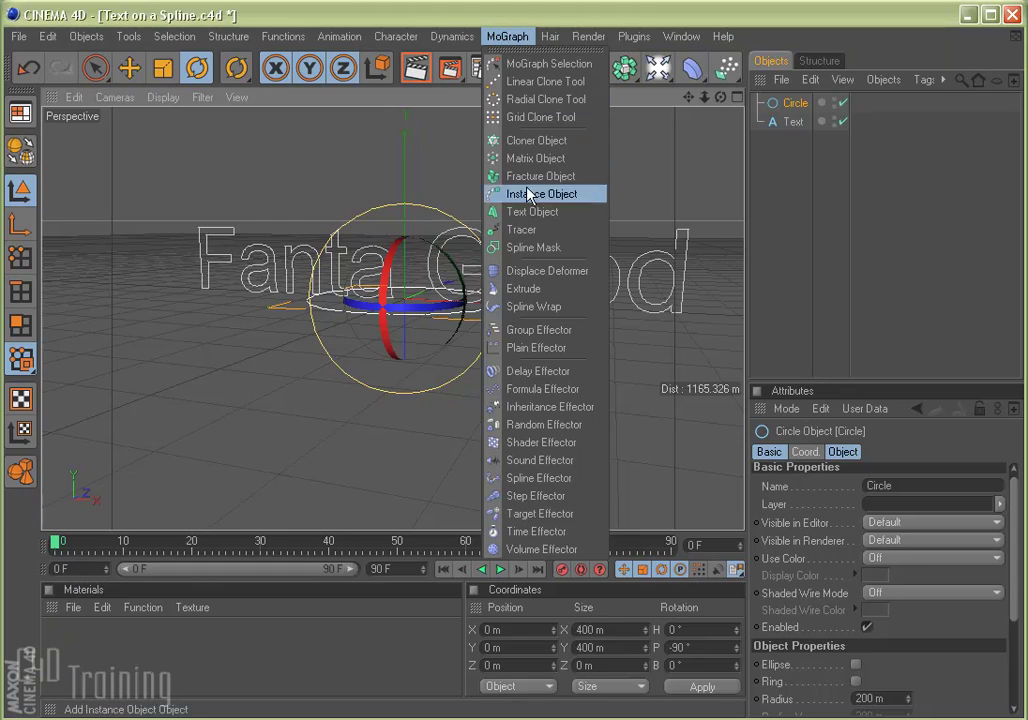
click(528, 307)
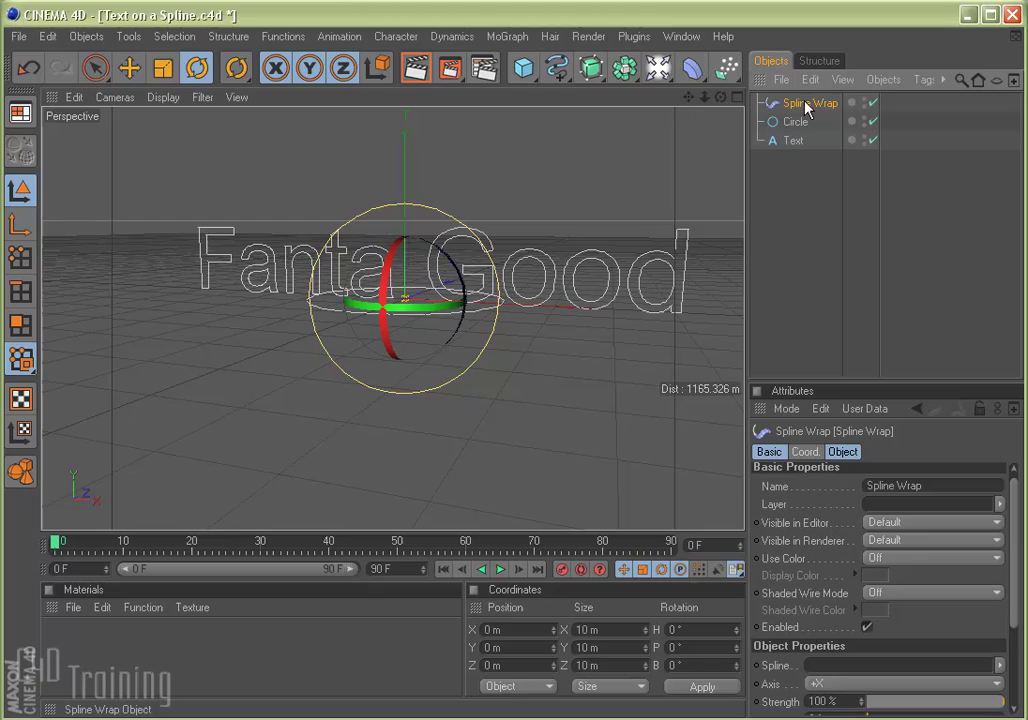
drag(804, 102, 802, 125)
drag(797, 138, 797, 142)
drag(796, 141, 800, 145)
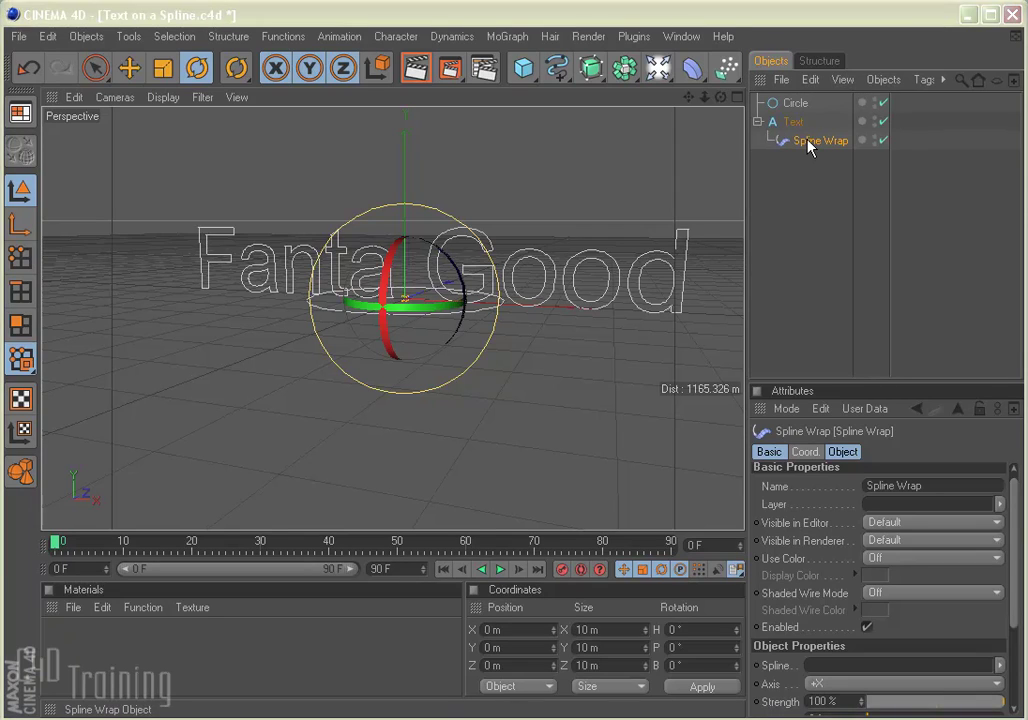
Step: Assign the Circle as the Spline Wrap's target spline
click(818, 145)
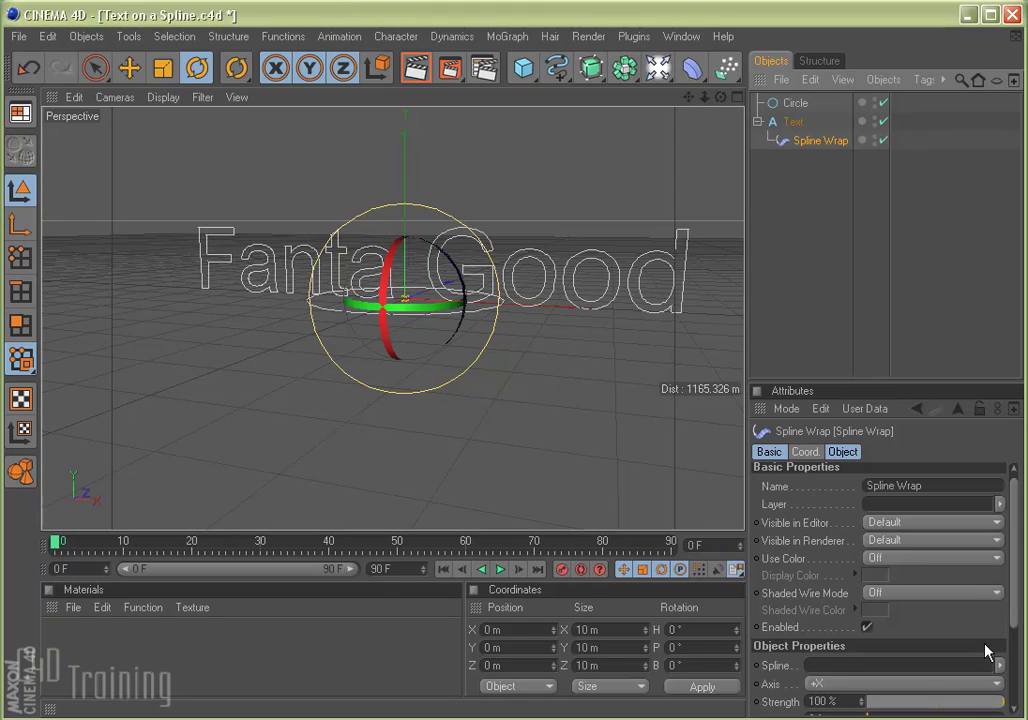
drag(1012, 500, 1012, 548)
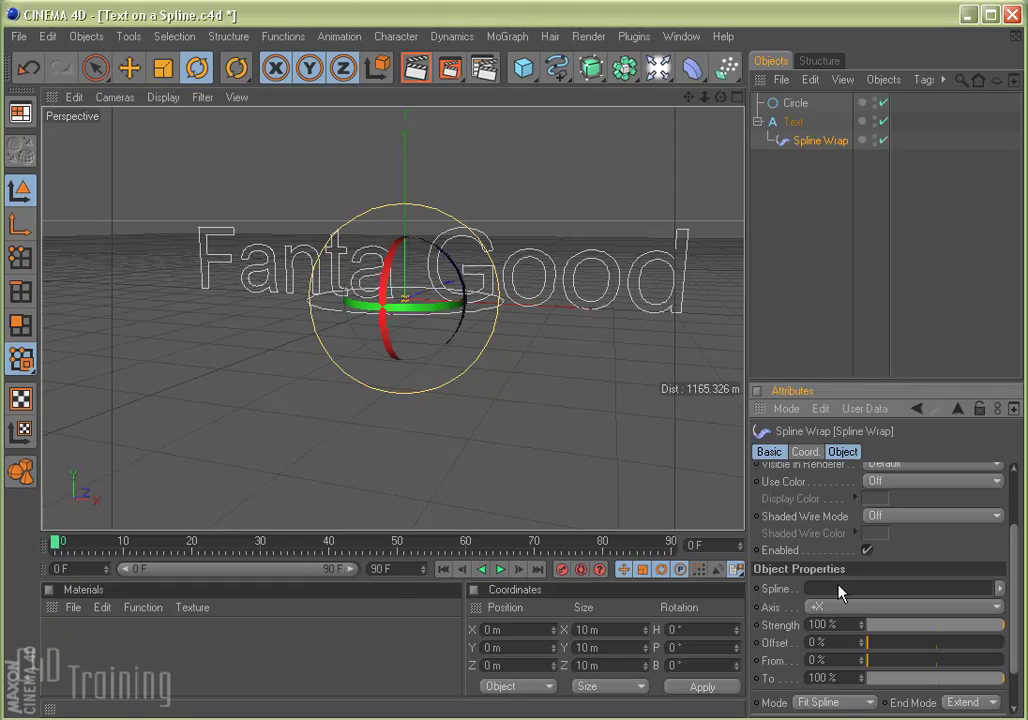
drag(795, 103, 821, 589)
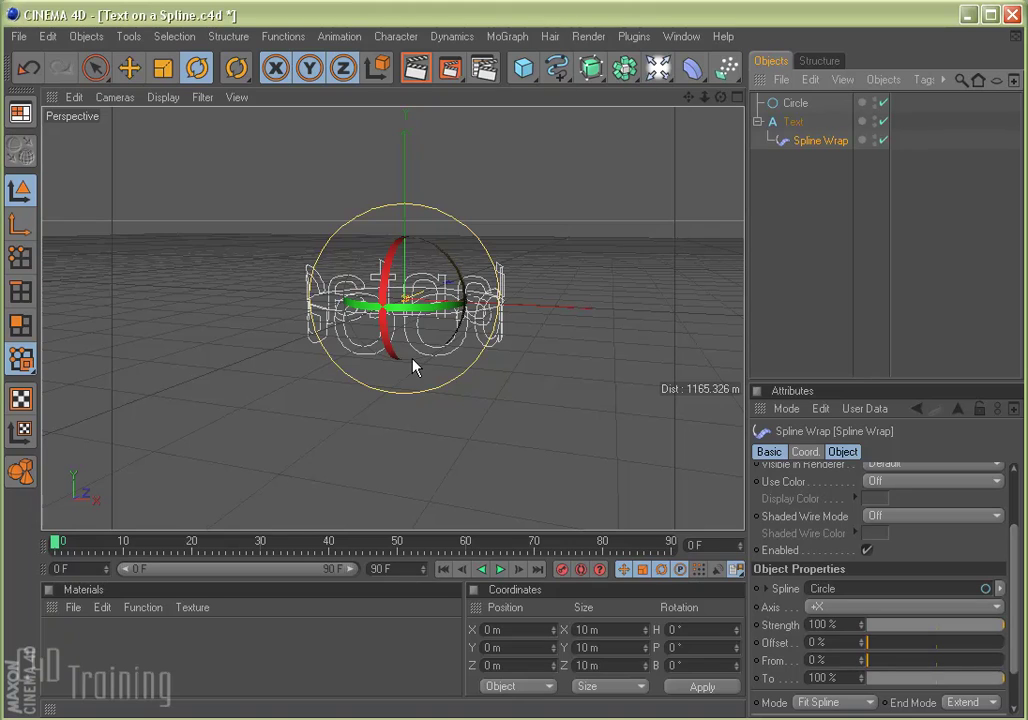
Step: Spin the circle about its own axis to a bank of about 95° to move the wrapped text around
click(797, 103)
drag(452, 317, 600, 244)
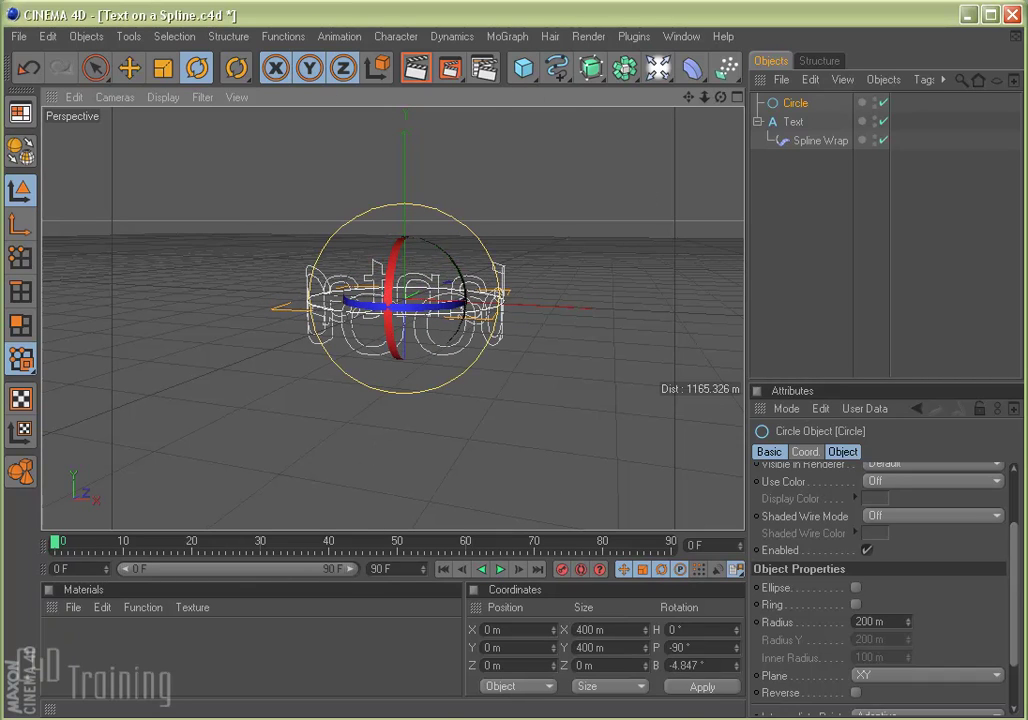
drag(350, 298, 287, 284)
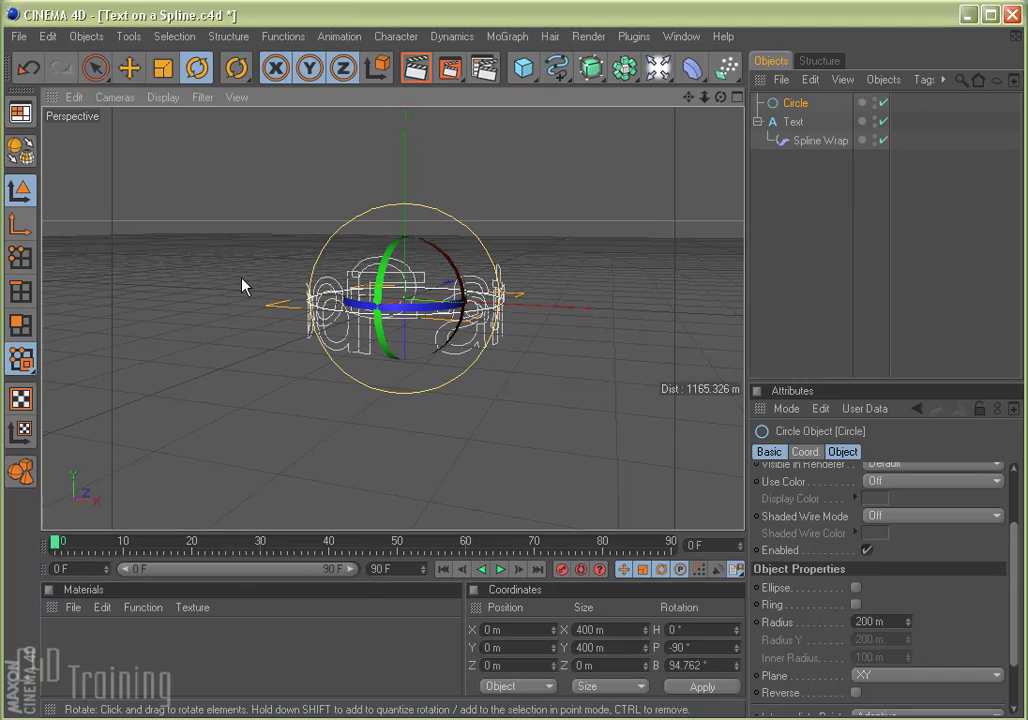
click(805, 220)
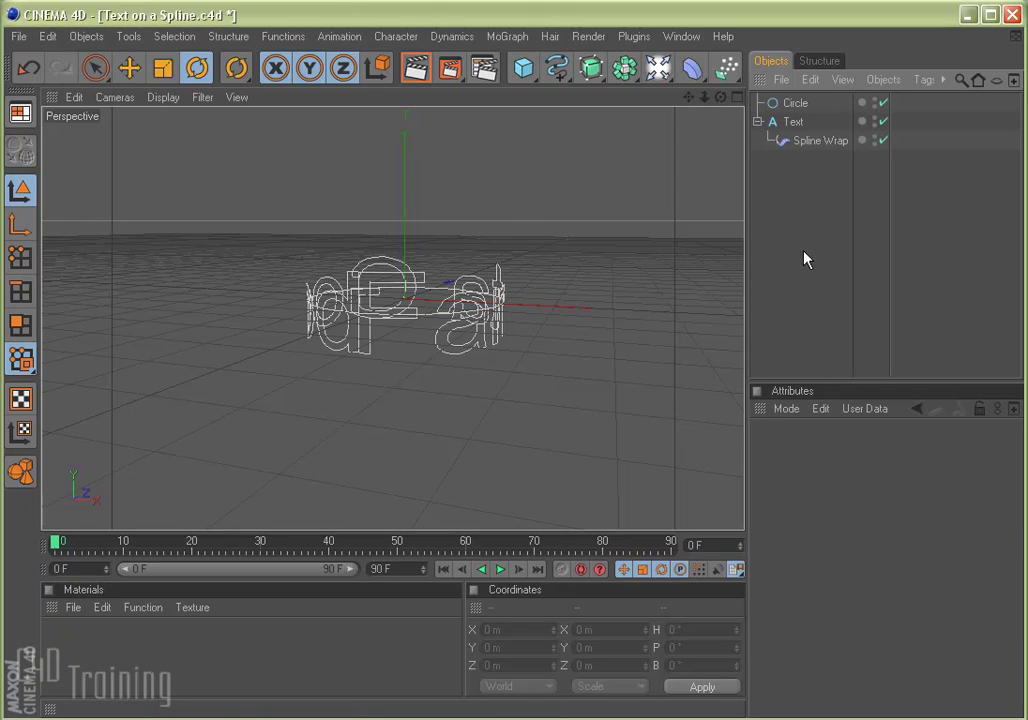
Step: Set the Spline Wrap's From value to 11%
click(810, 142)
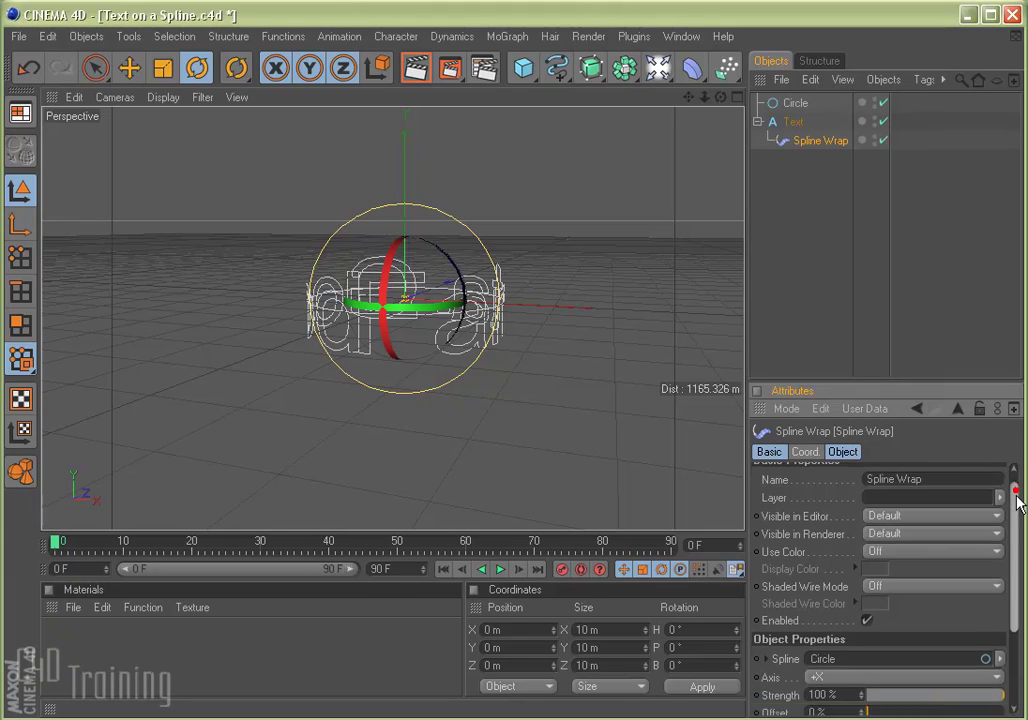
drag(1012, 491, 1012, 575)
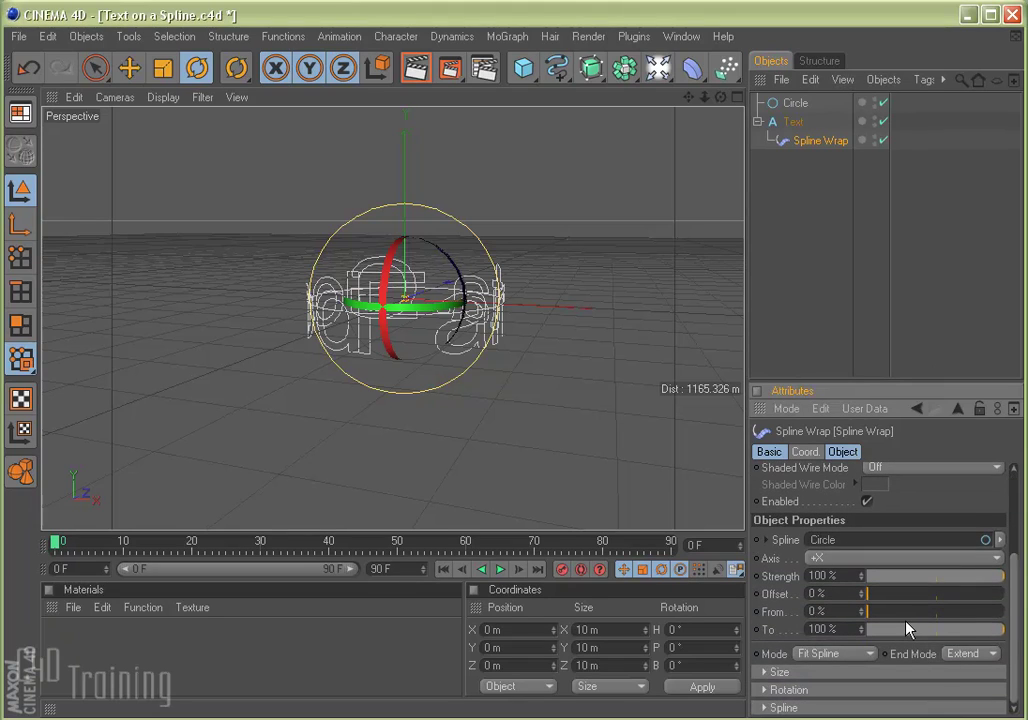
mouse_move(866, 612)
mouse_down()
mouse_move(905, 612)
mouse_move(881, 612)
mouse_up()
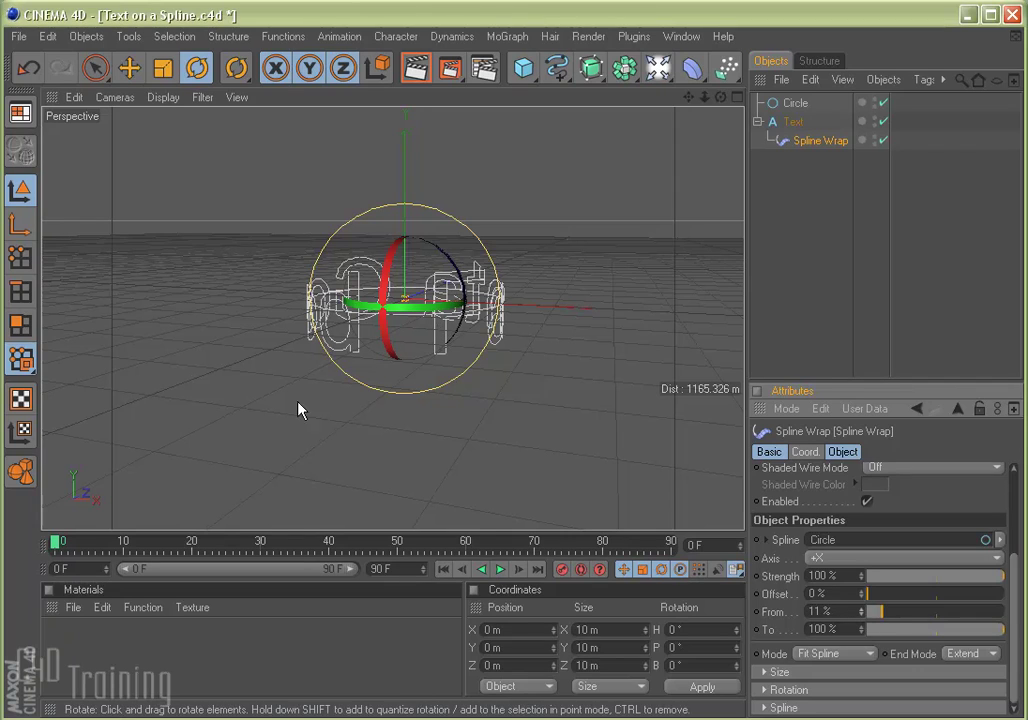
Step: Undo a stray tilt of the circle and spin it flat to a bank of about -368°
click(795, 102)
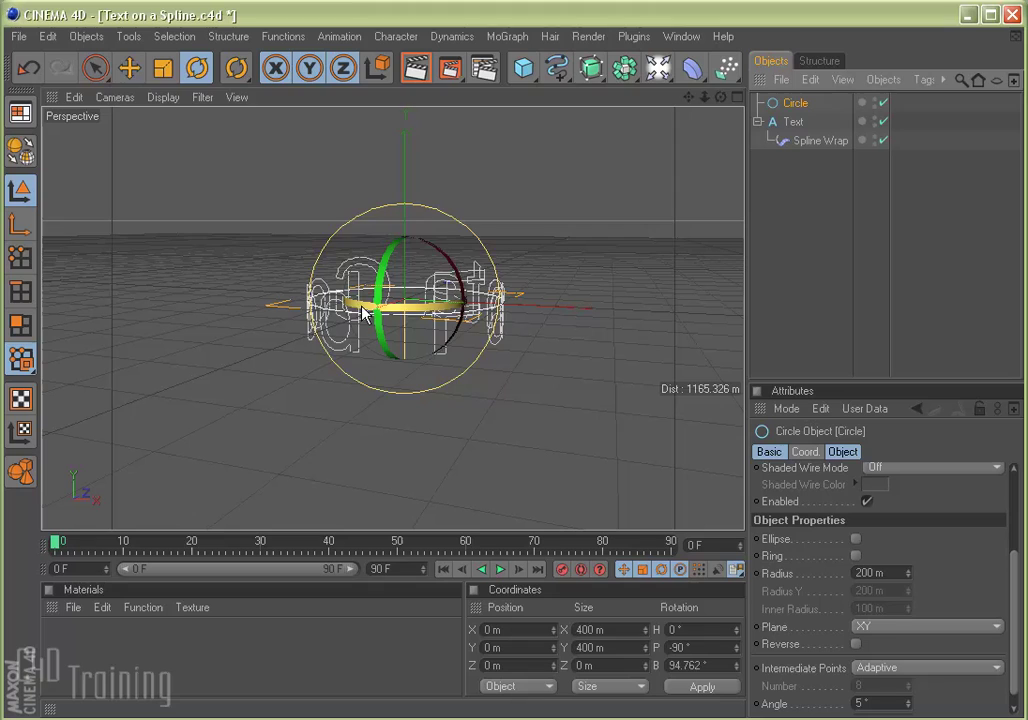
mouse_move(447, 312)
mouse_down()
mouse_move(356, 305)
mouse_move(443, 298)
mouse_up()
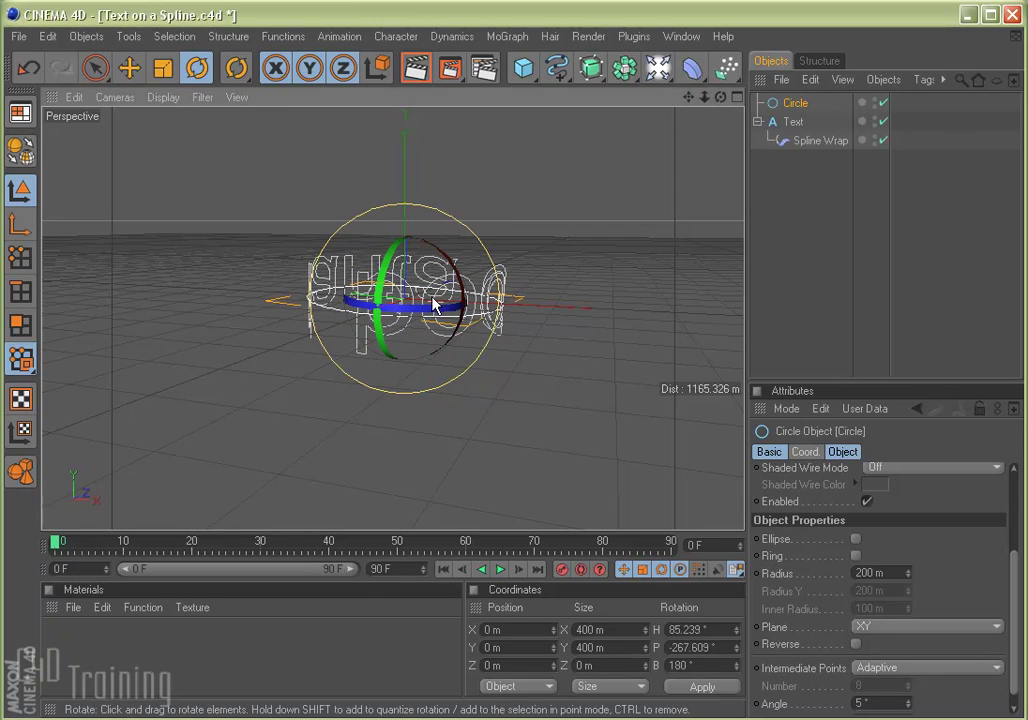
key(ctrl+z)
drag(362, 314, 555, 317)
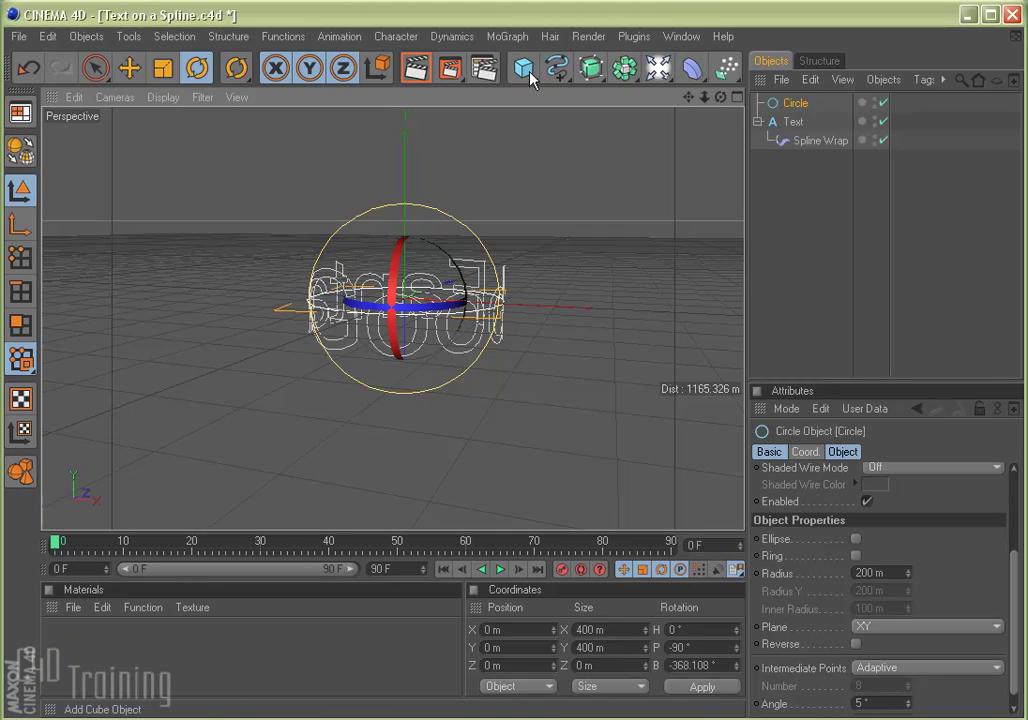
Step: Test-render the view and nest the Text object inside a new Extrude NURBS
click(416, 68)
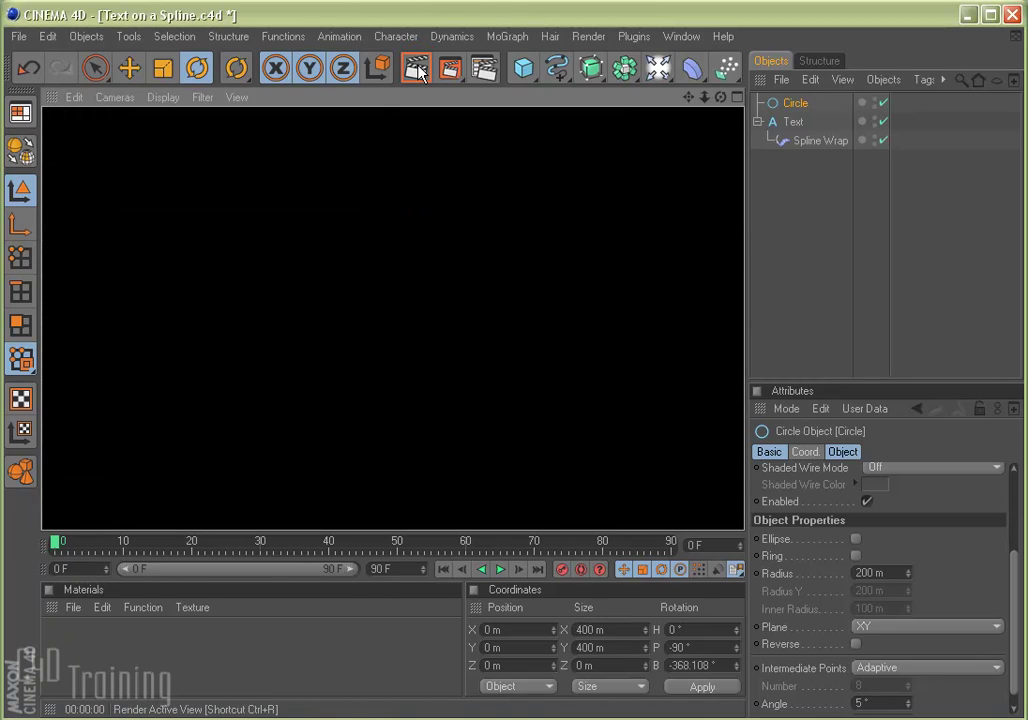
click(480, 220)
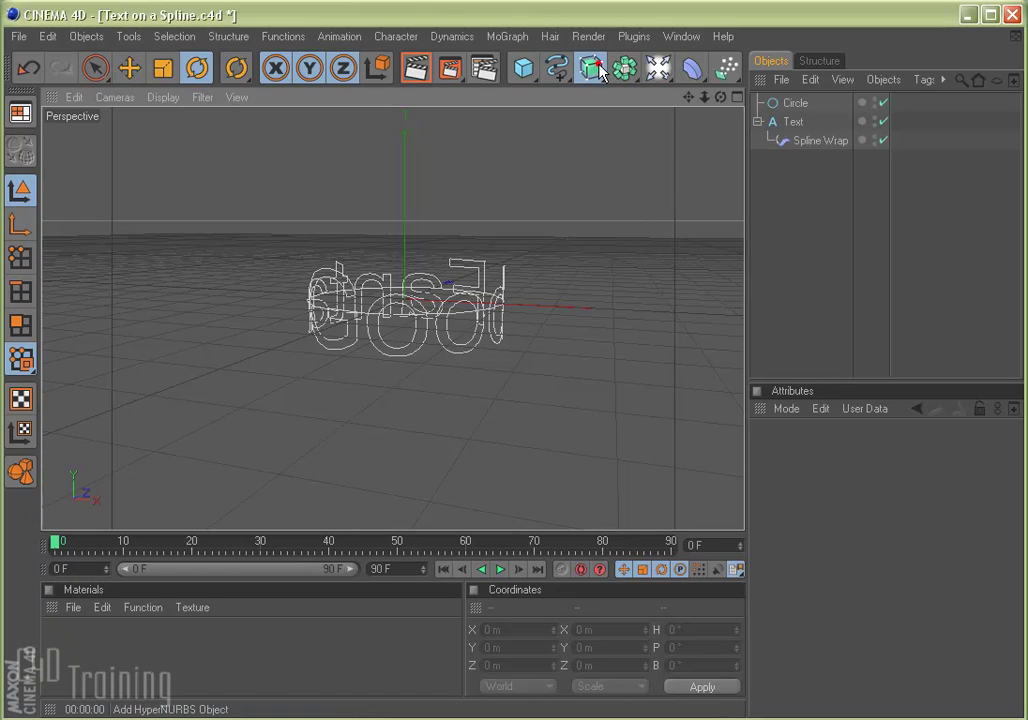
drag(591, 67, 816, 85)
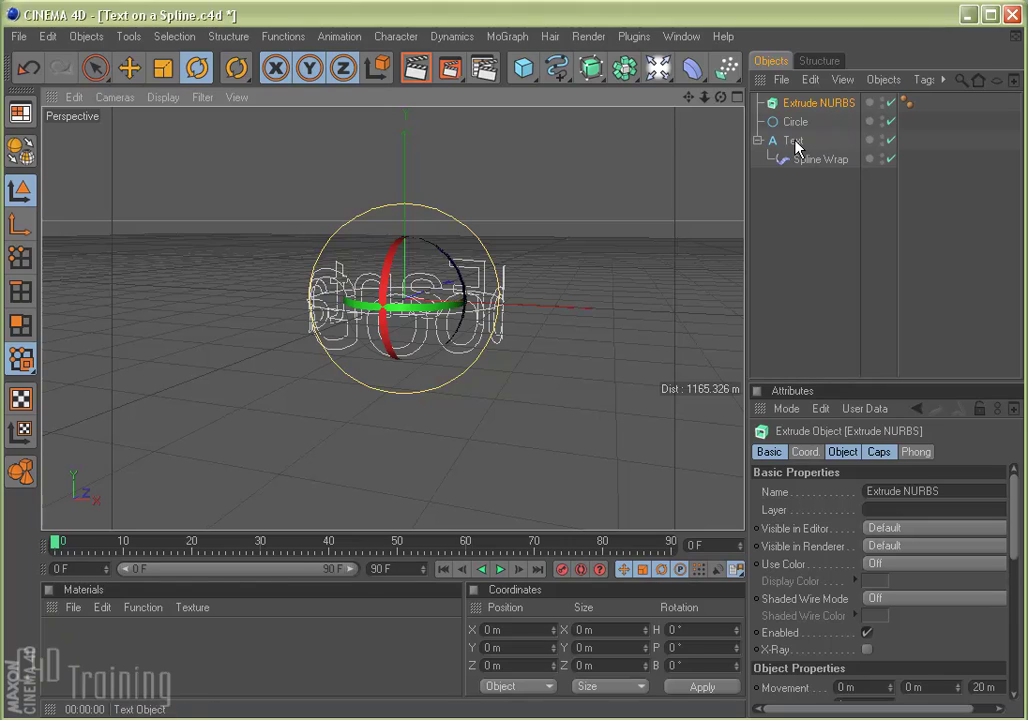
drag(797, 146, 804, 110)
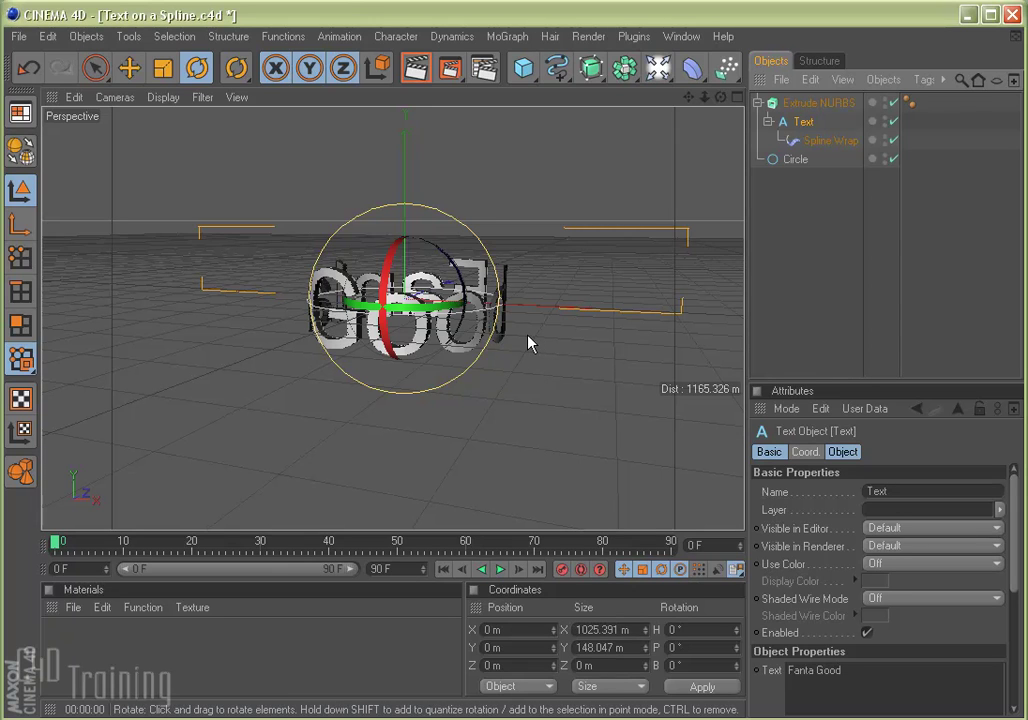
Step: Move the Spline Wrap out of the Text object to sit beside it as a direct child of the Extrude NURBS
alt+drag(530, 343, 481, 322)
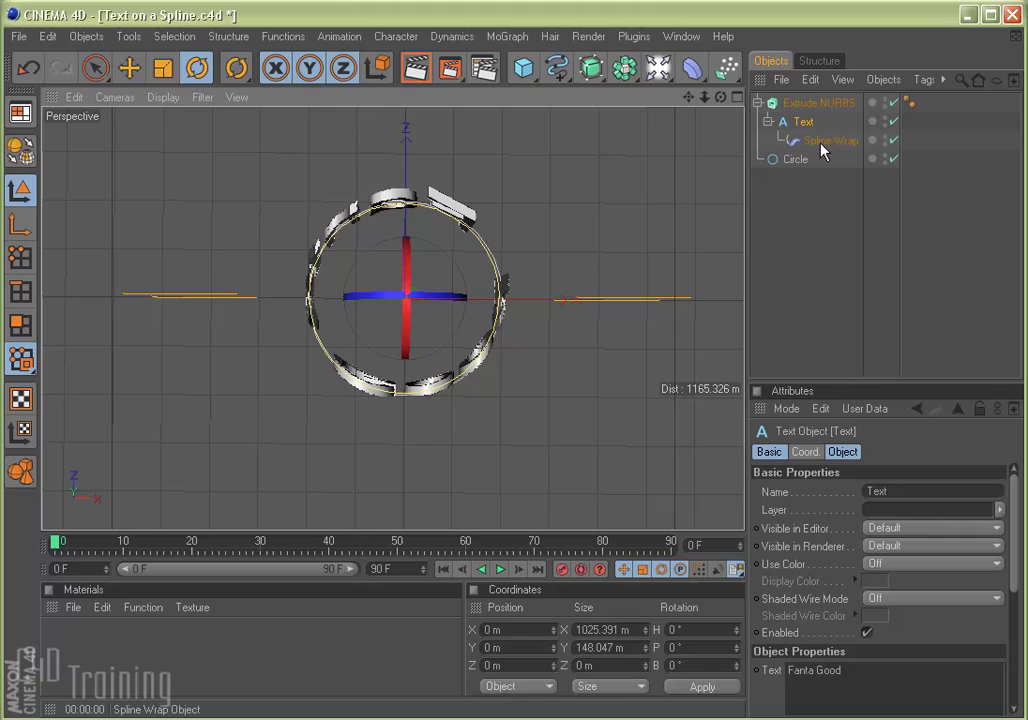
drag(822, 146, 806, 119)
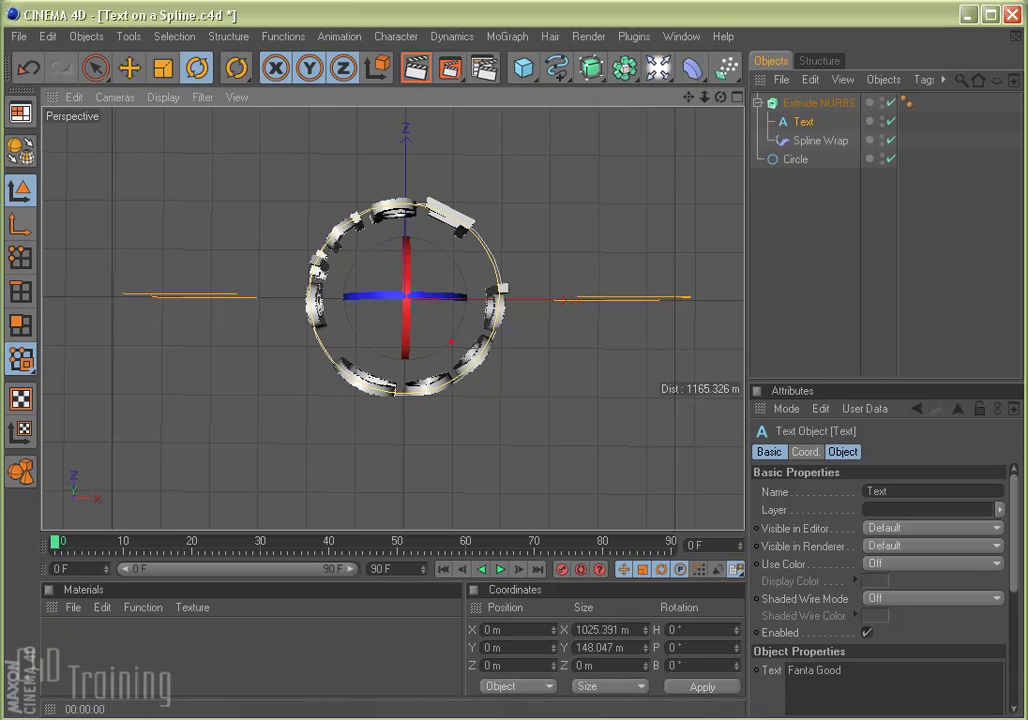
alt+drag(459, 328, 463, 297)
scroll(484, 390, up, 4)
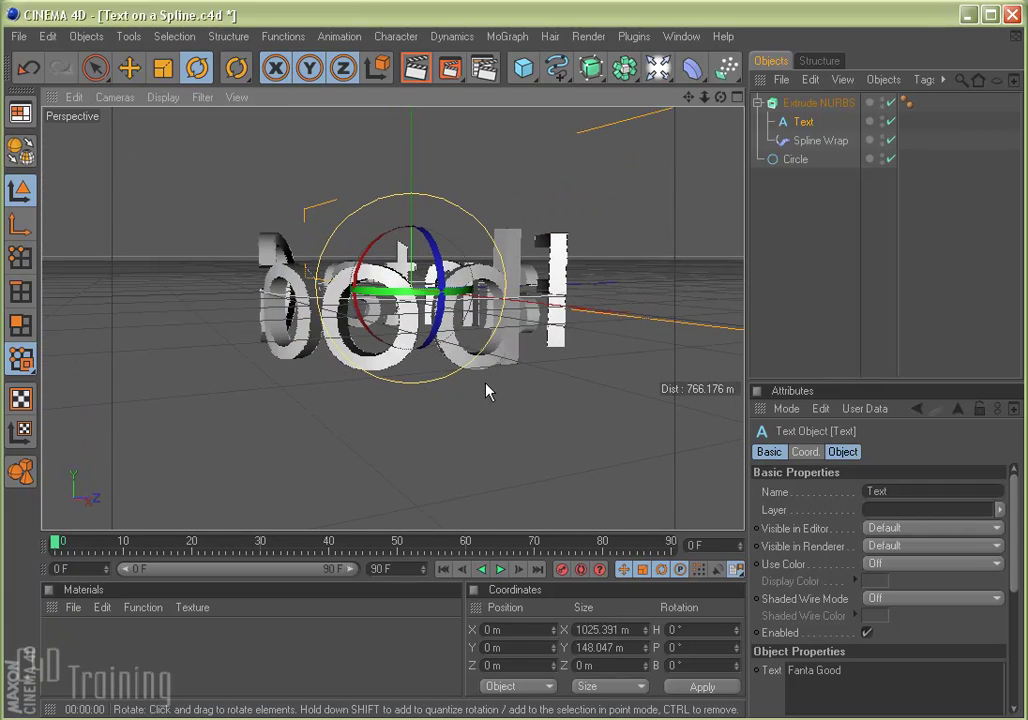
click(819, 209)
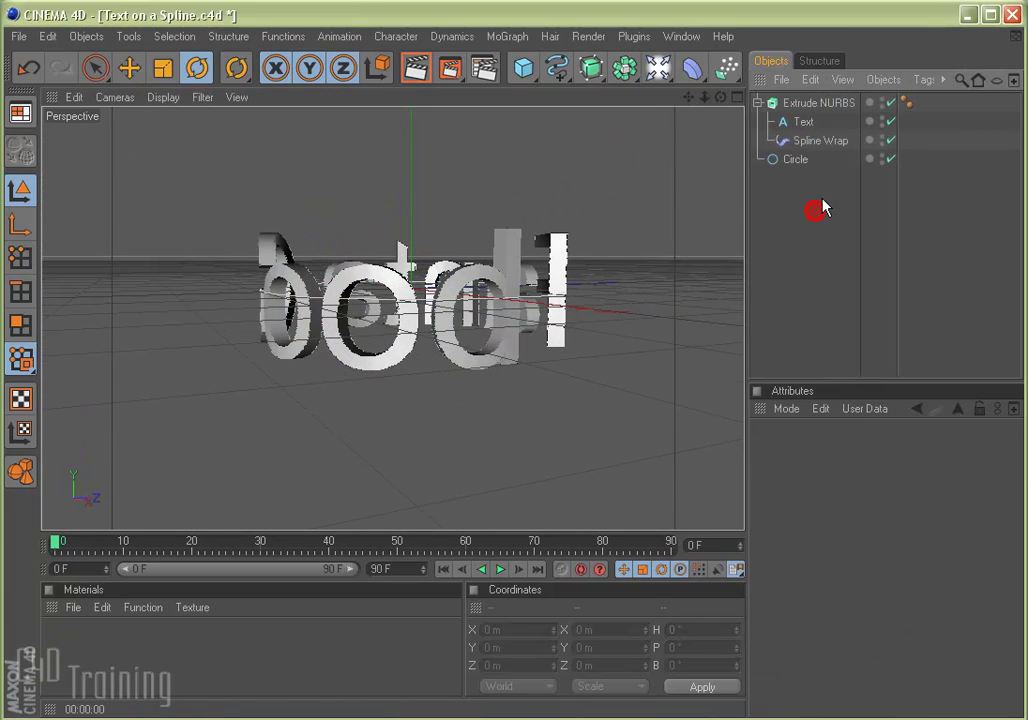
Step: Try nesting the Spline Wrap under the Text object again to compare the letter distortion
click(810, 143)
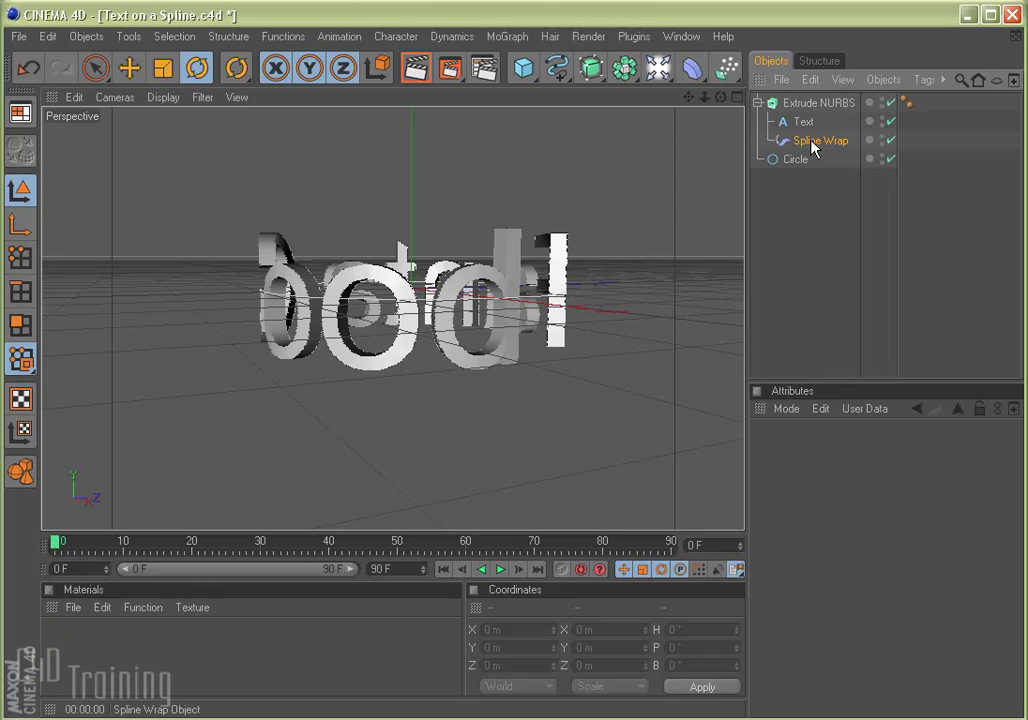
drag(809, 125, 809, 126)
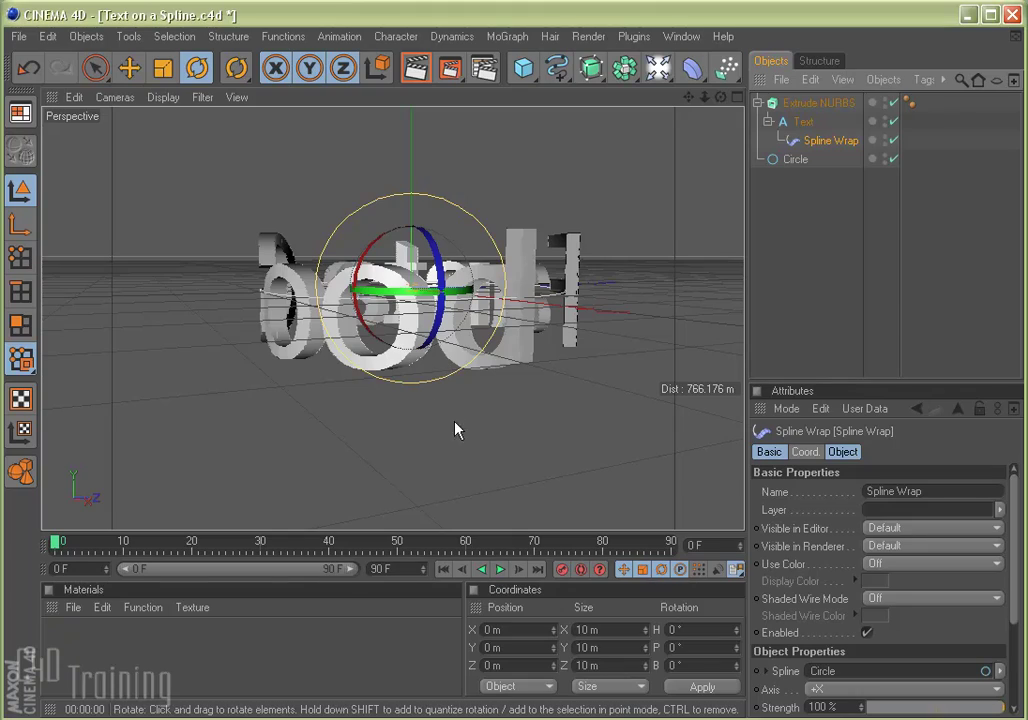
drag(455, 430, 484, 414)
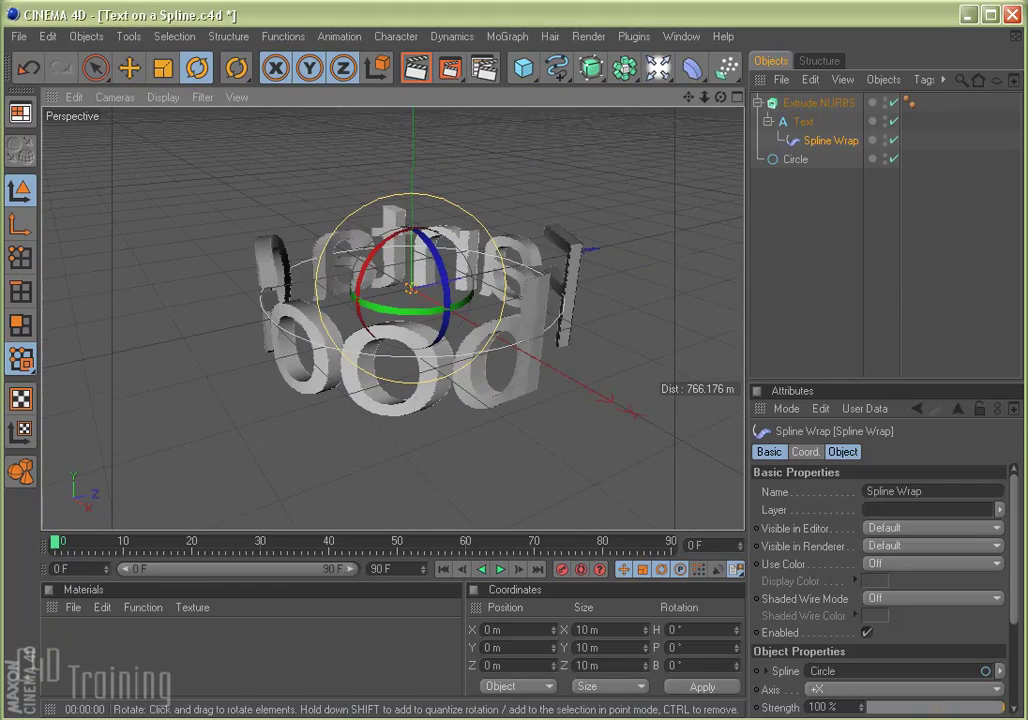
click(846, 339)
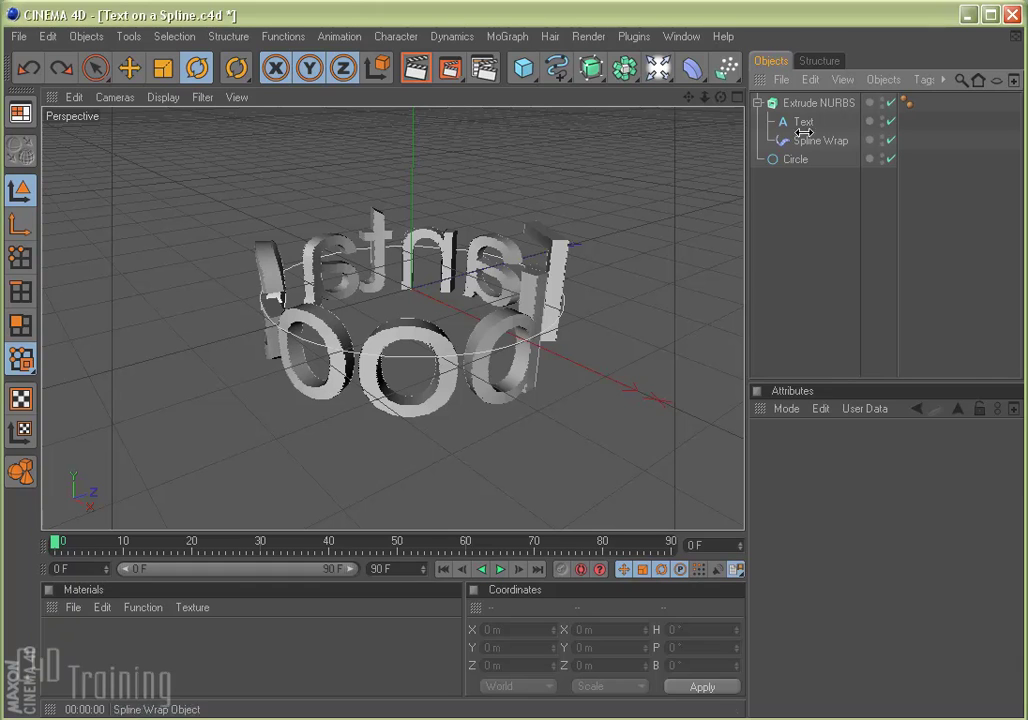
Step: Rotate the circle about its axis to a bank of about -189° to carry the extruded letters around
alt+drag(475, 463, 675, 406)
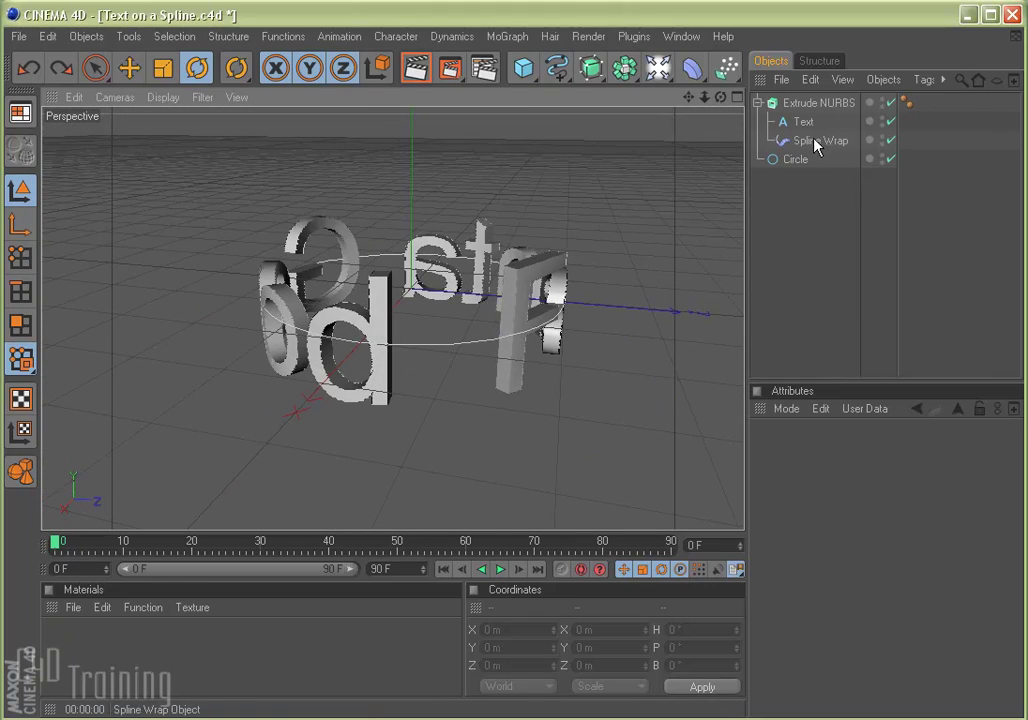
click(793, 160)
drag(375, 310, 886, 255)
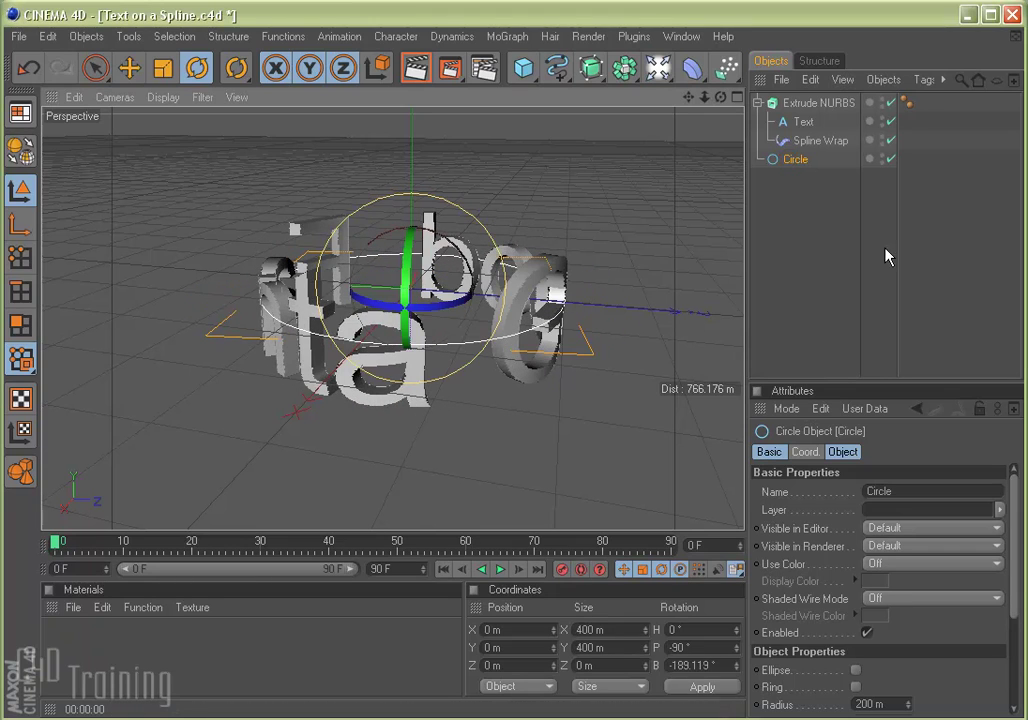
Step: Set the Spline Wrap's offset to 48 % and test-render the shifted lettering
click(820, 141)
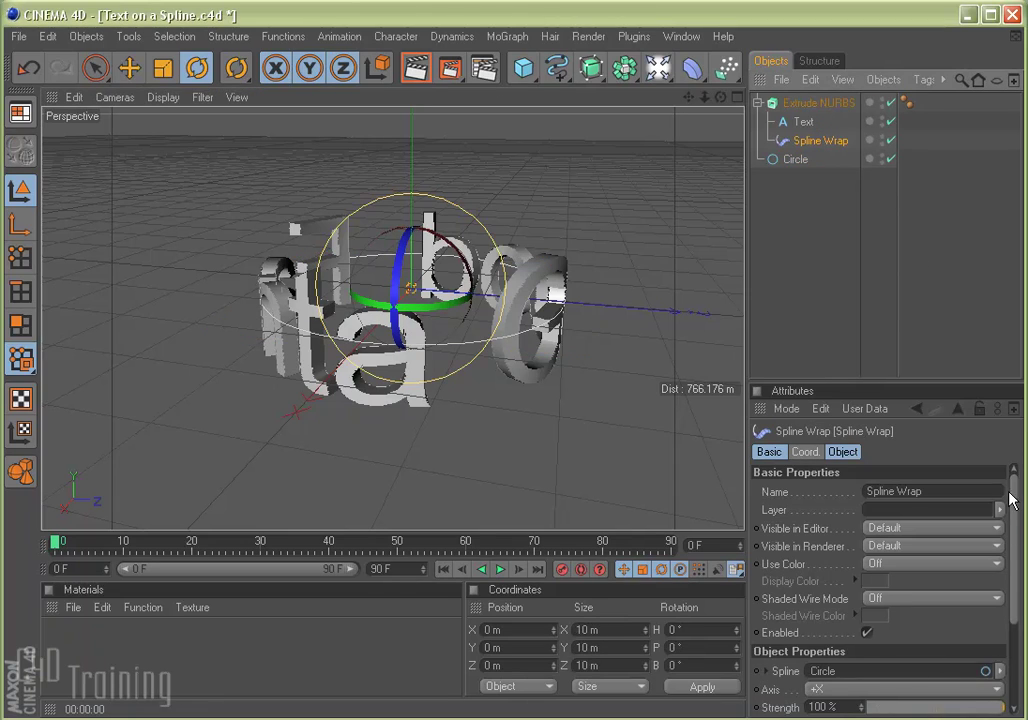
drag(1010, 498, 1012, 585)
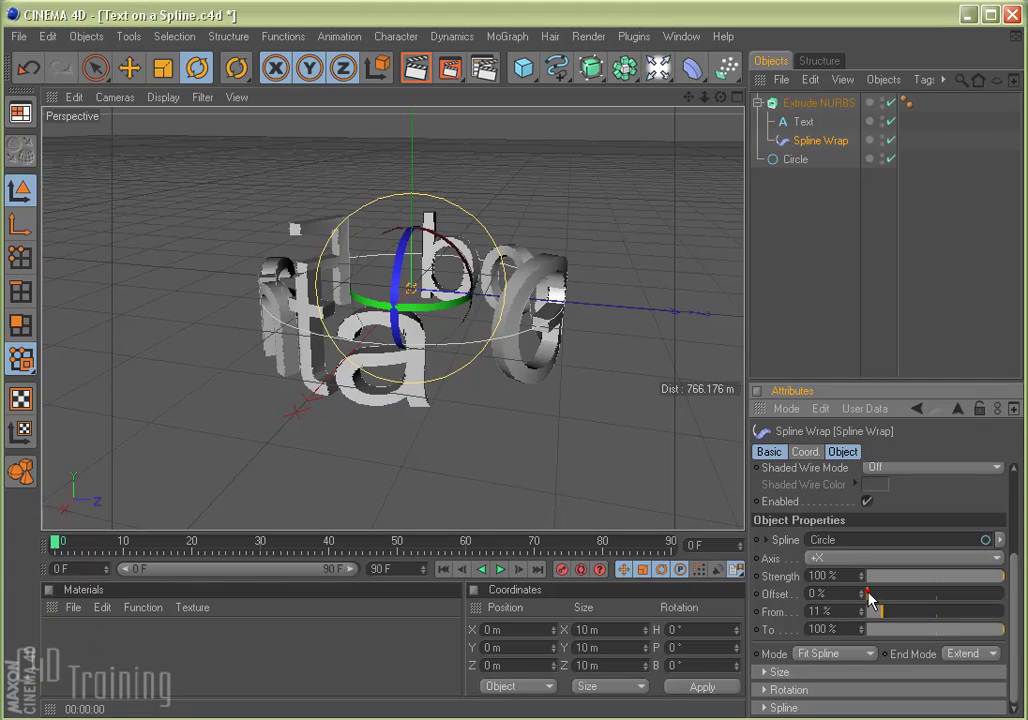
drag(870, 598, 934, 596)
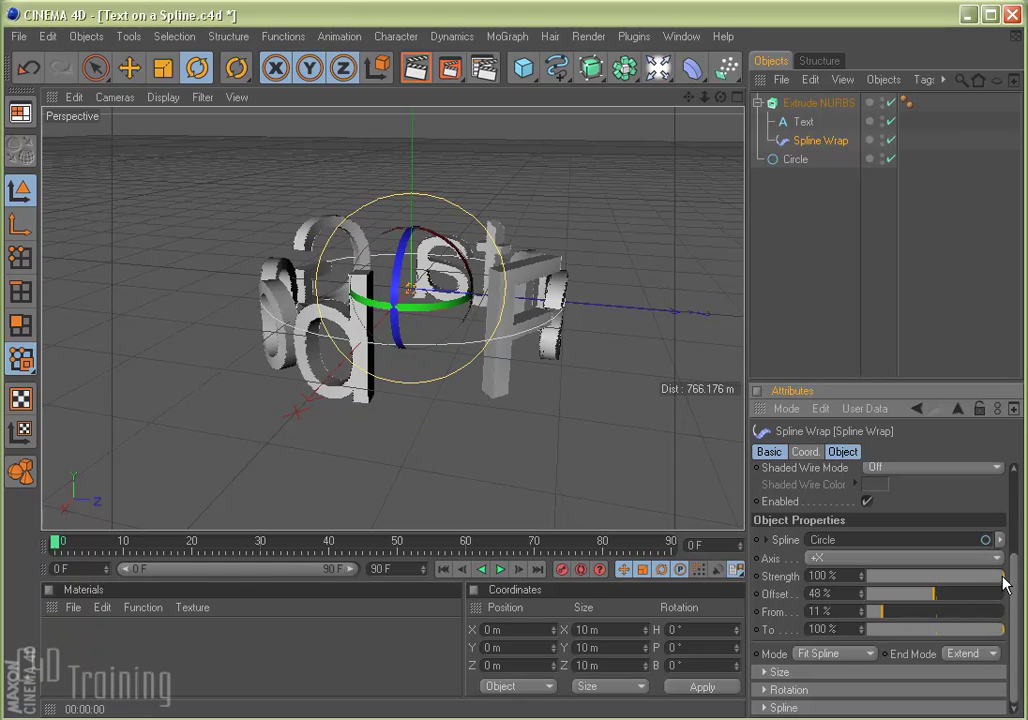
mouse_move(1003, 580)
mouse_down()
mouse_move(851, 574)
mouse_move(1003, 575)
mouse_move(1000, 587)
mouse_move(861, 587)
mouse_move(1001, 591)
mouse_move(838, 592)
mouse_move(1003, 588)
mouse_up()
click(505, 350)
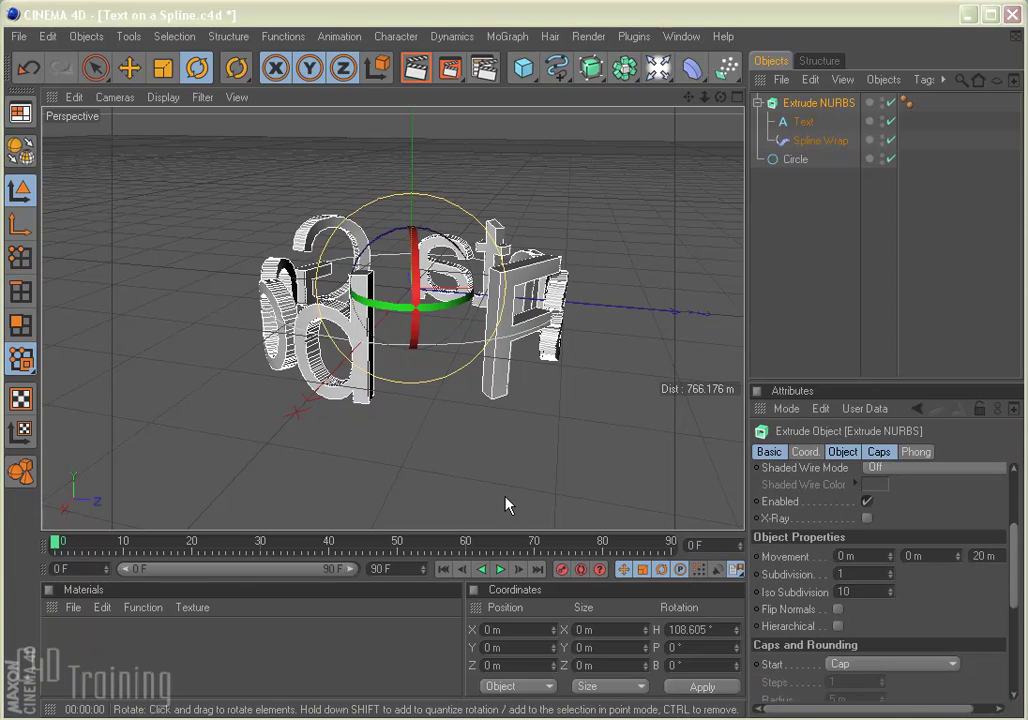
click(416, 68)
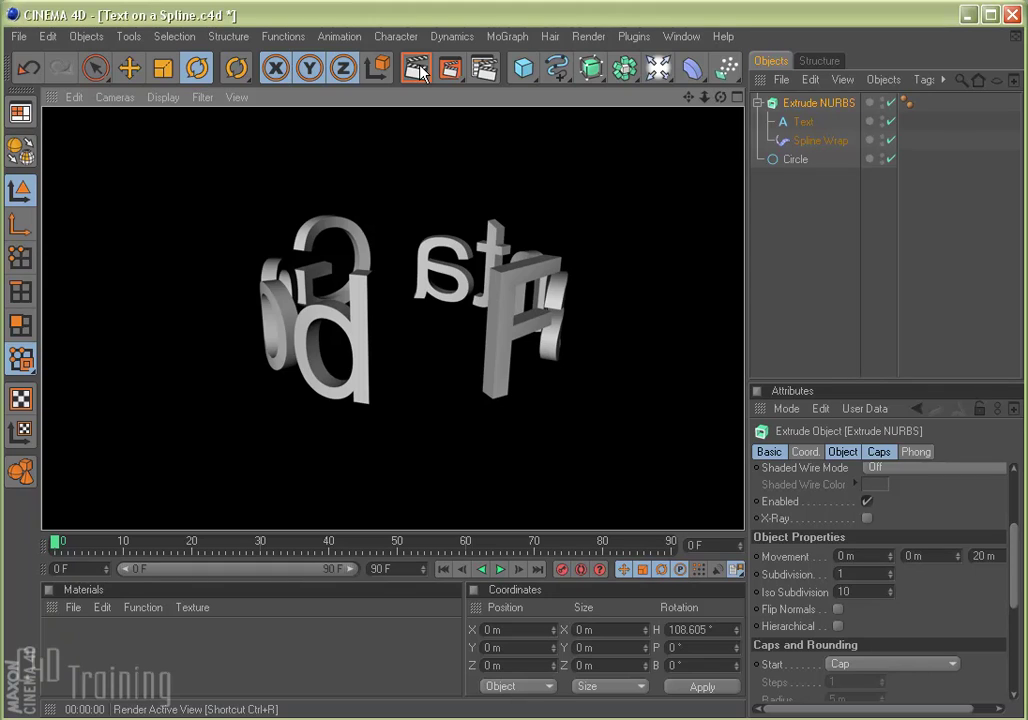
click(655, 232)
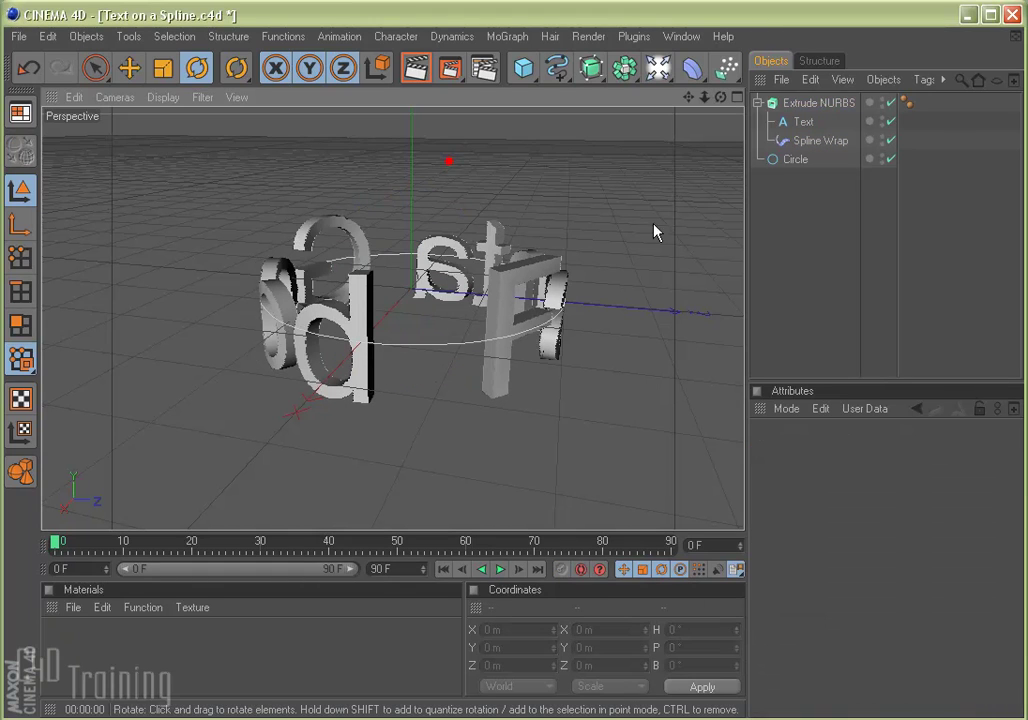
Step: Rotate the circle about its axis to a bank of about -77° and test-render the letters
click(797, 160)
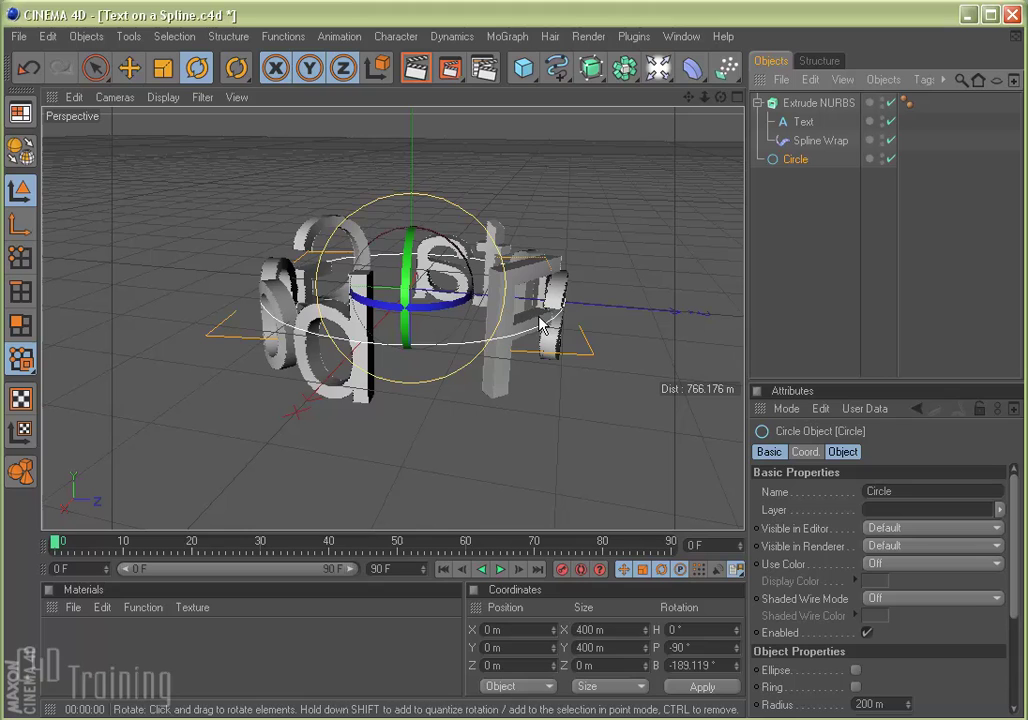
drag(436, 305, 482, 338)
click(417, 68)
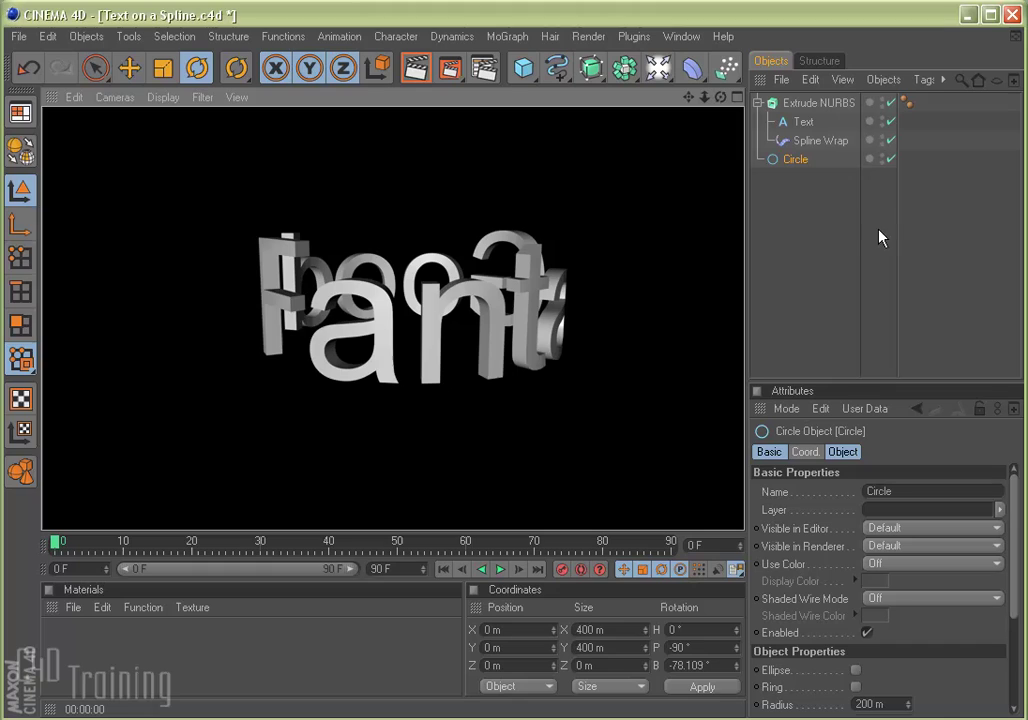
drag(711, 230, 605, 185)
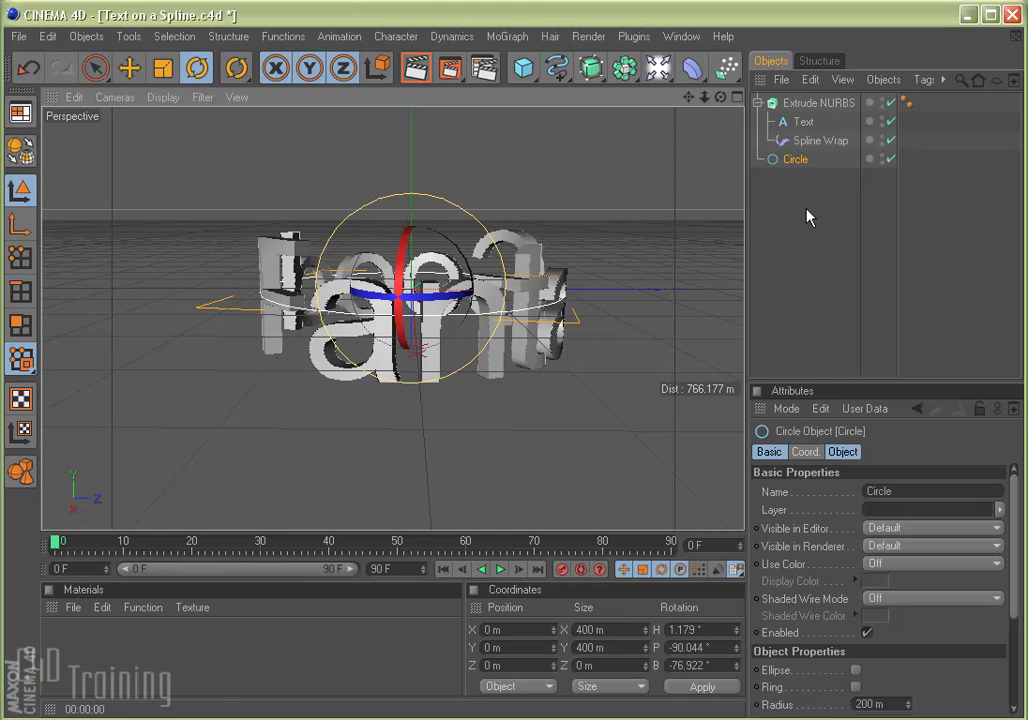
Step: Add a cylinder about 181 m high inside the letters, widened to about 369 m in diameter, and test-render it
drag(523, 67, 852, 88)
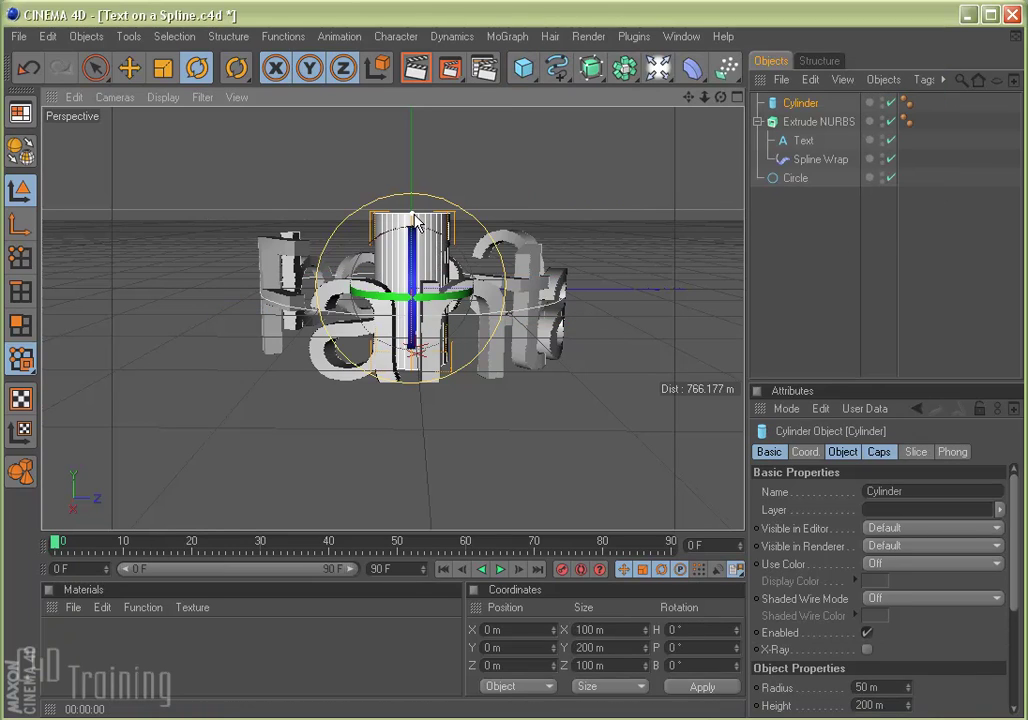
drag(589, 437, 590, 436)
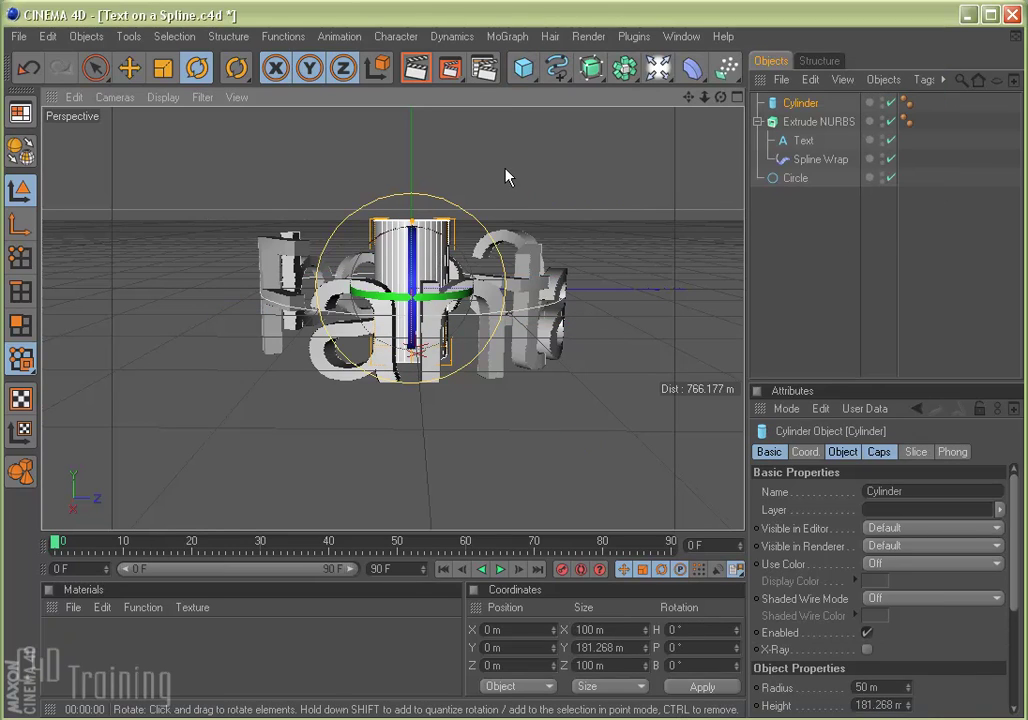
middle_click(600, 240)
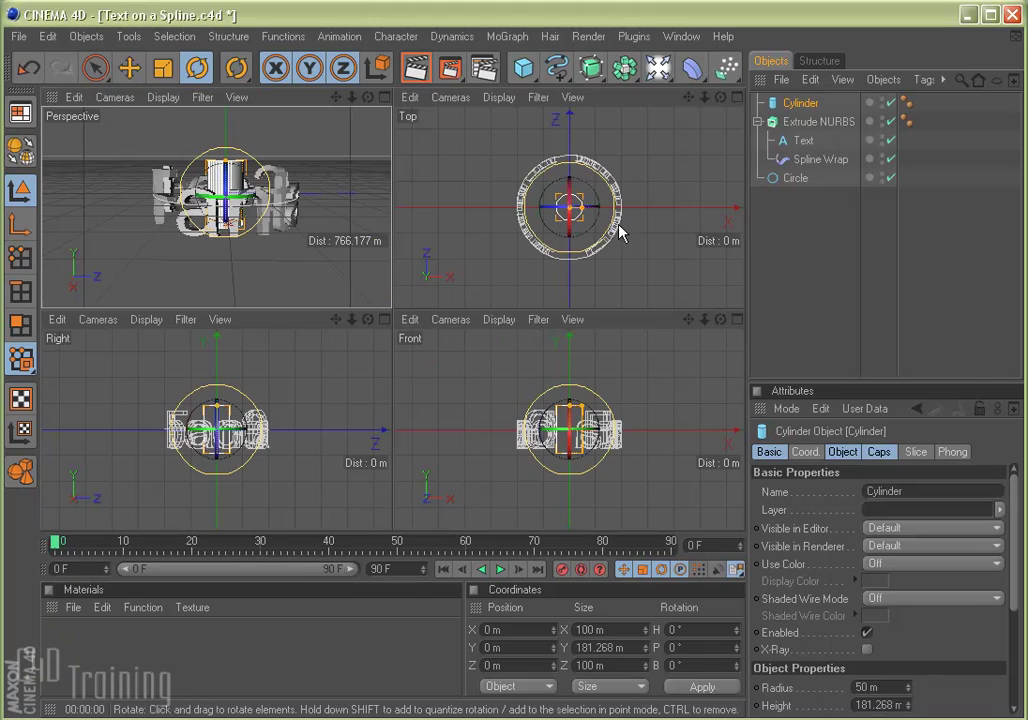
middle_click(704, 213)
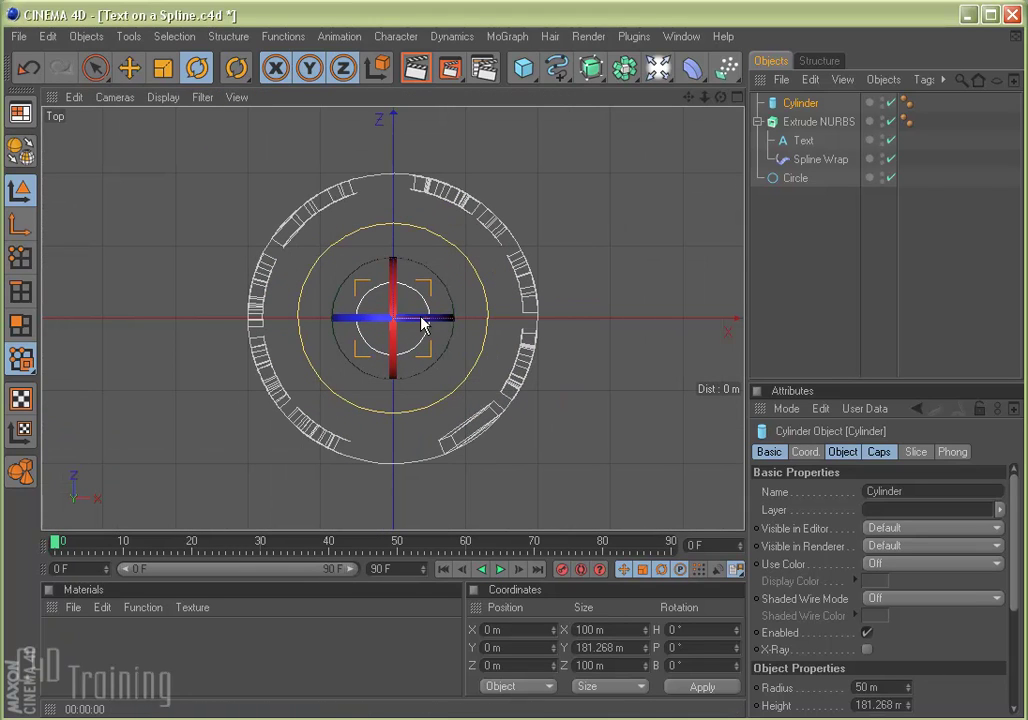
click(130, 70)
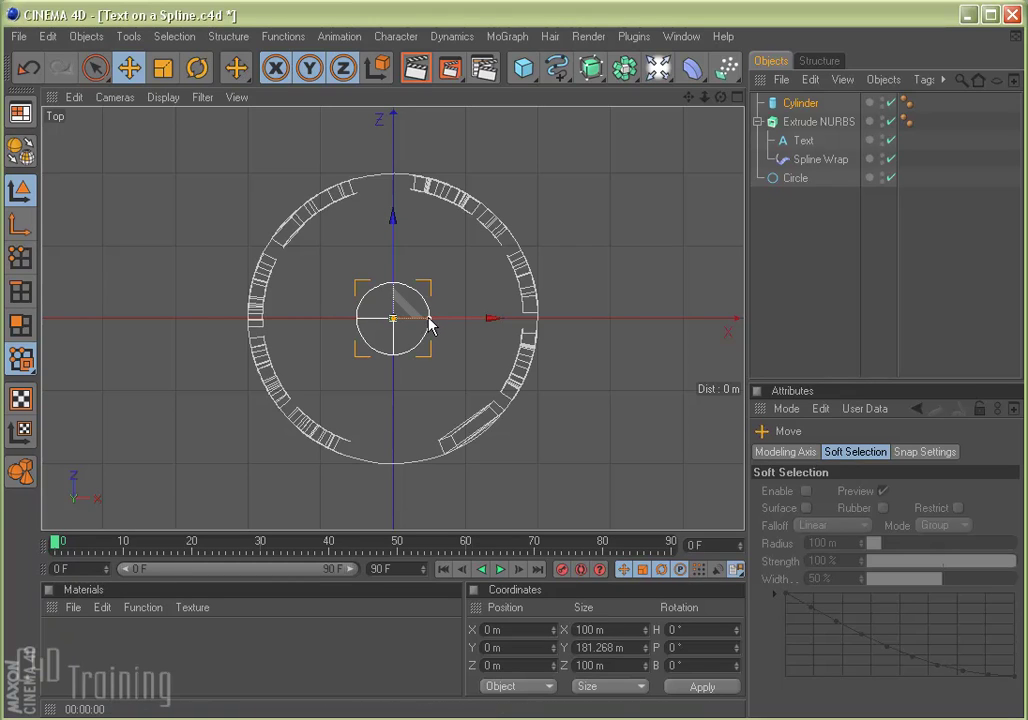
drag(430, 320, 527, 318)
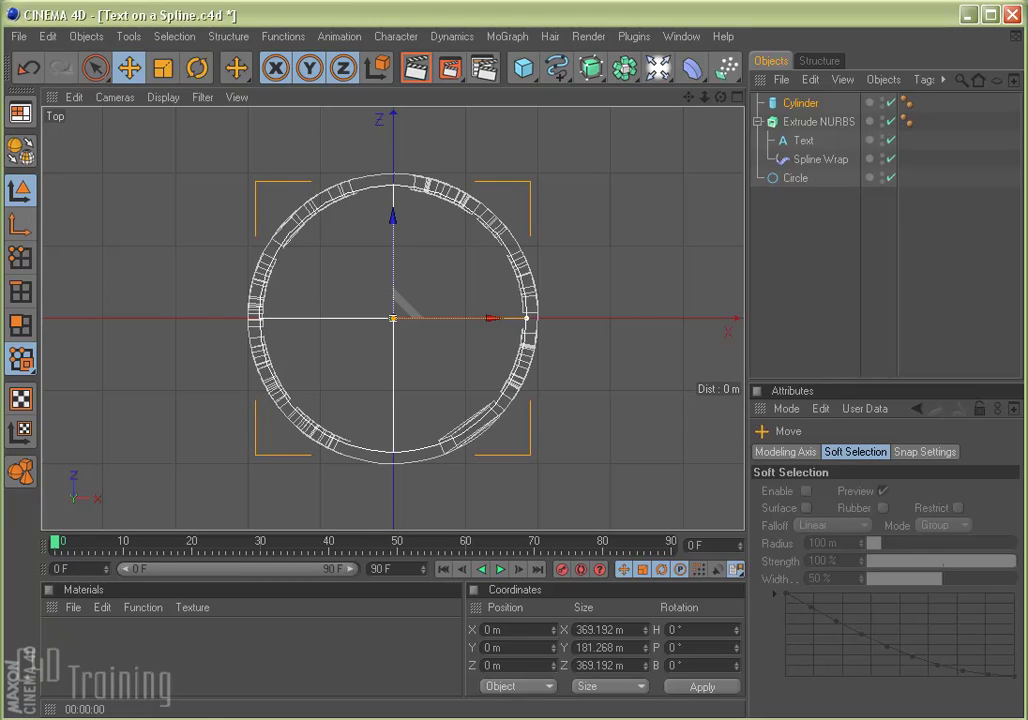
middle_click(629, 260)
middle_click(312, 246)
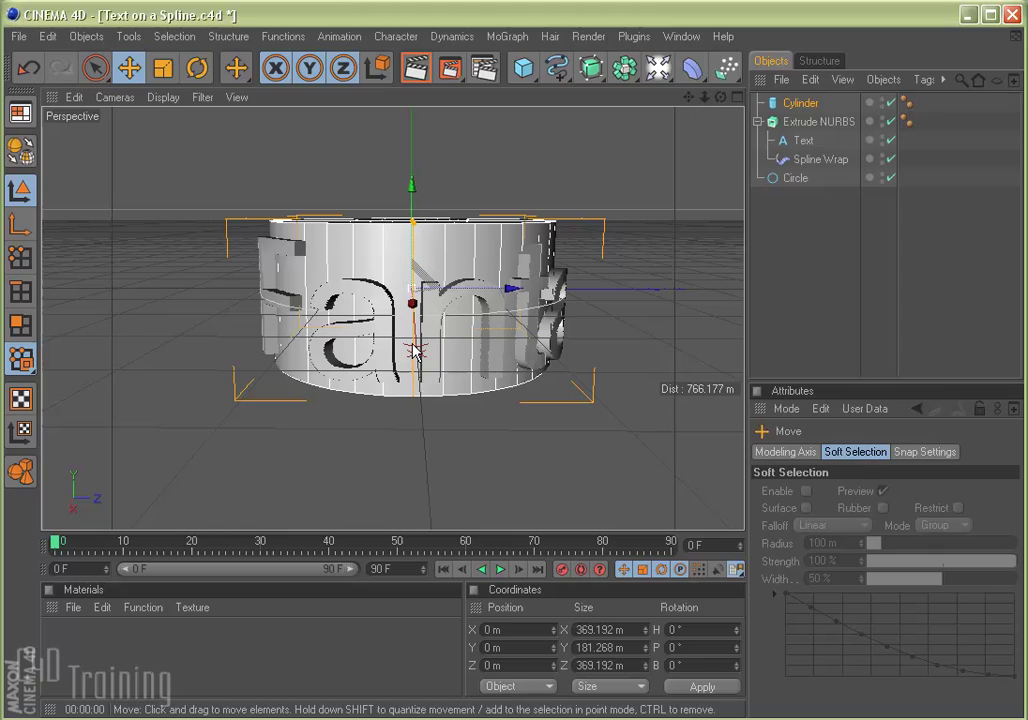
click(419, 69)
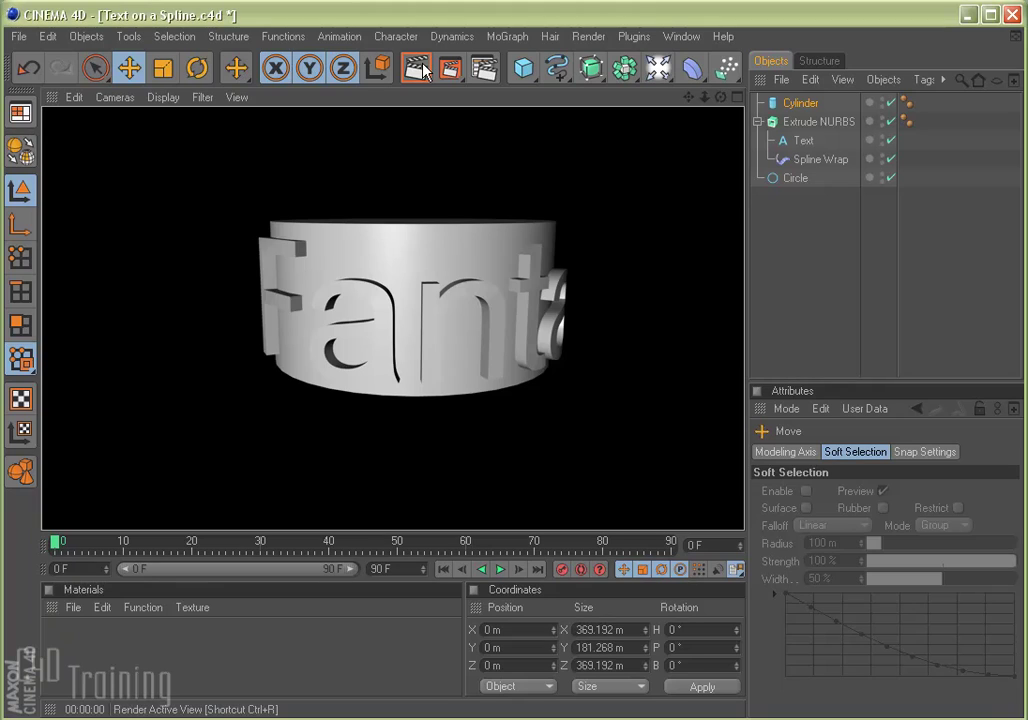
click(819, 247)
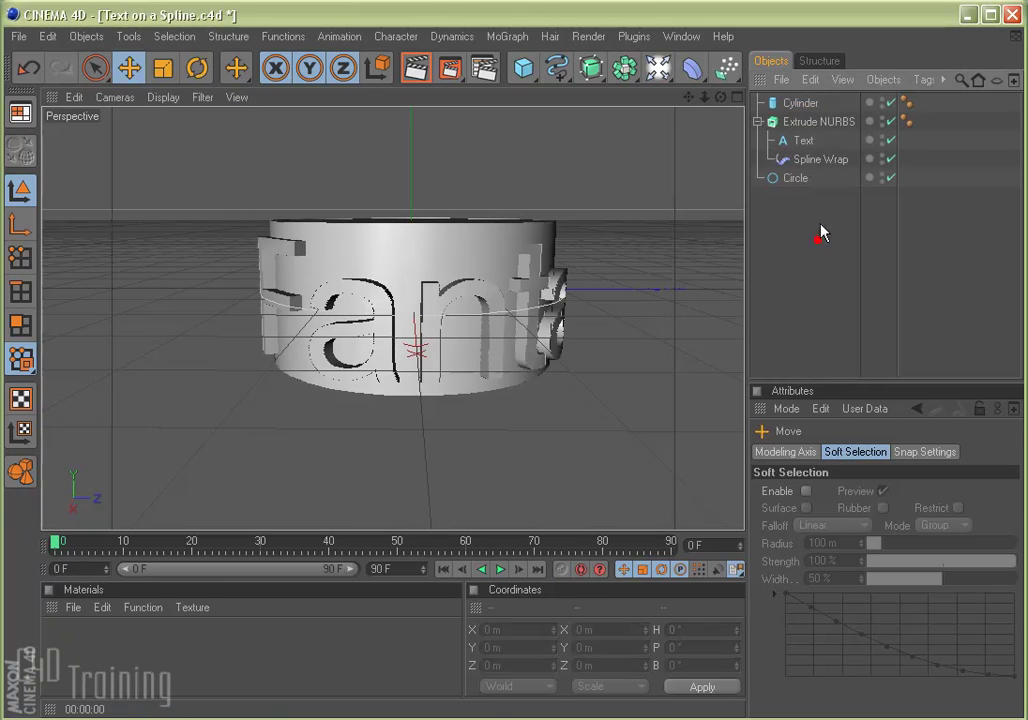
Step: Group all the scene's objects under a null object and rotate the group to a heading of about -342°
key(r)
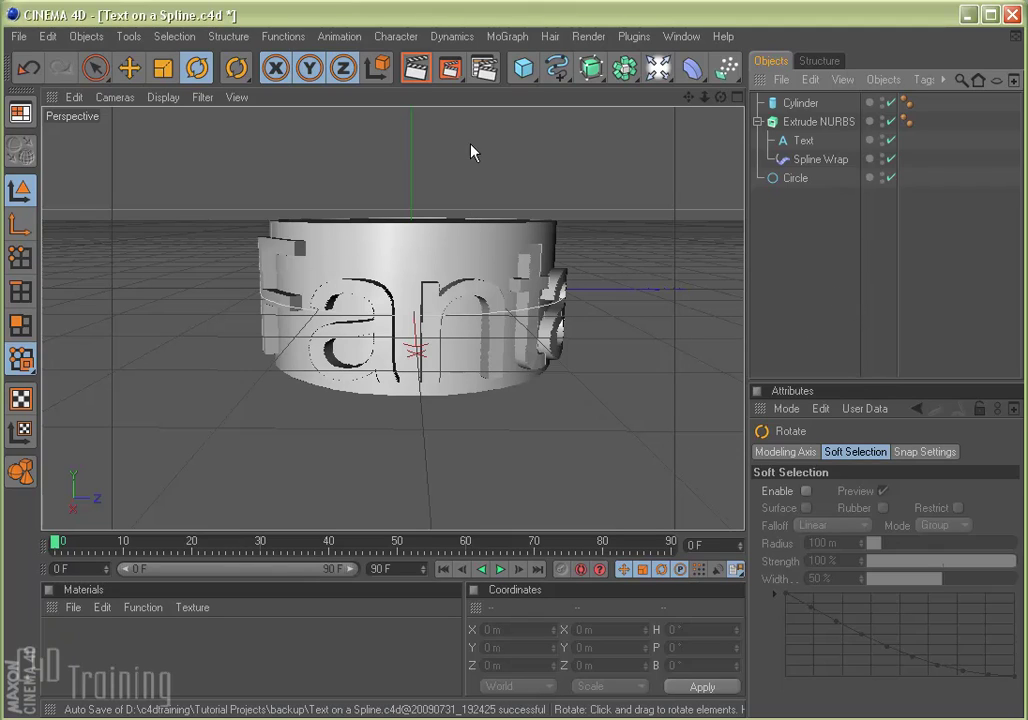
drag(822, 211, 766, 93)
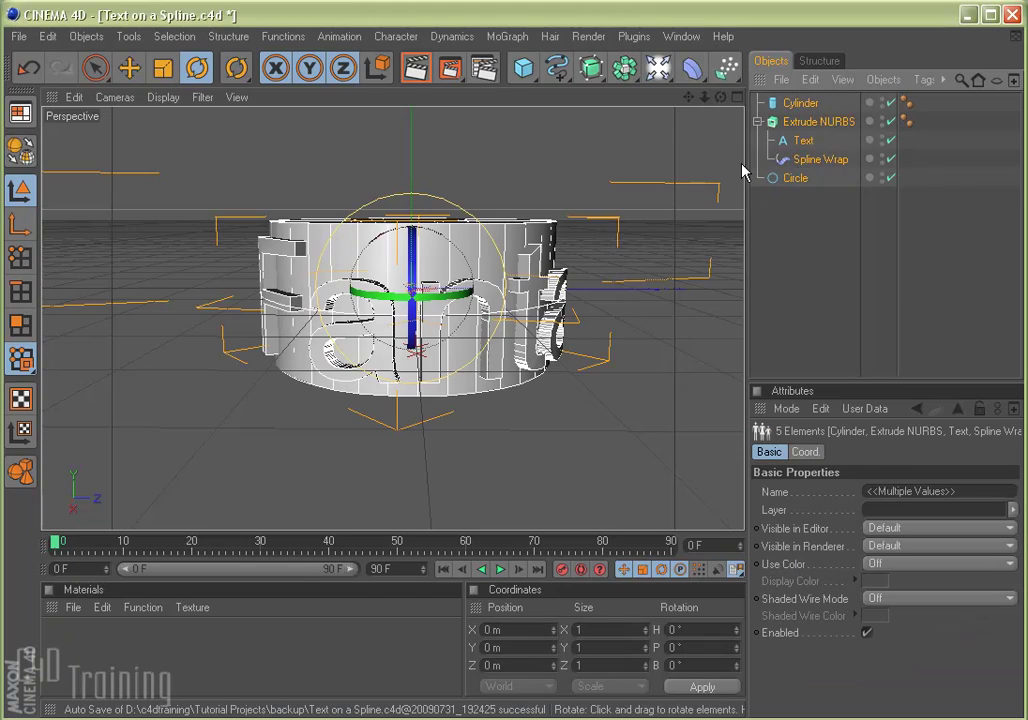
right_click(804, 102)
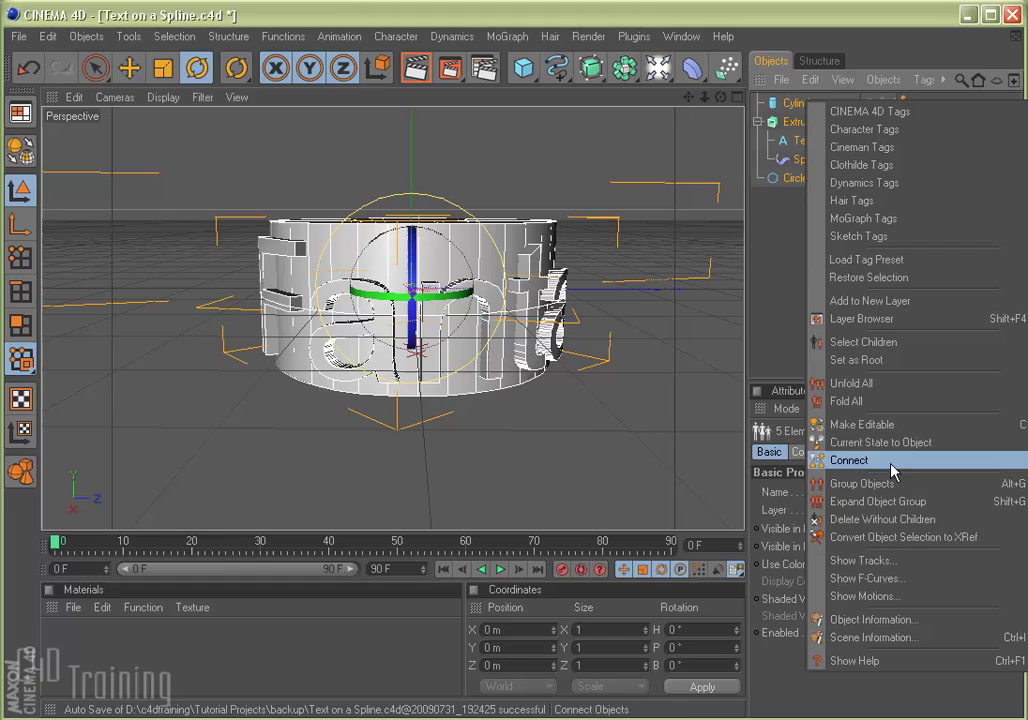
click(864, 484)
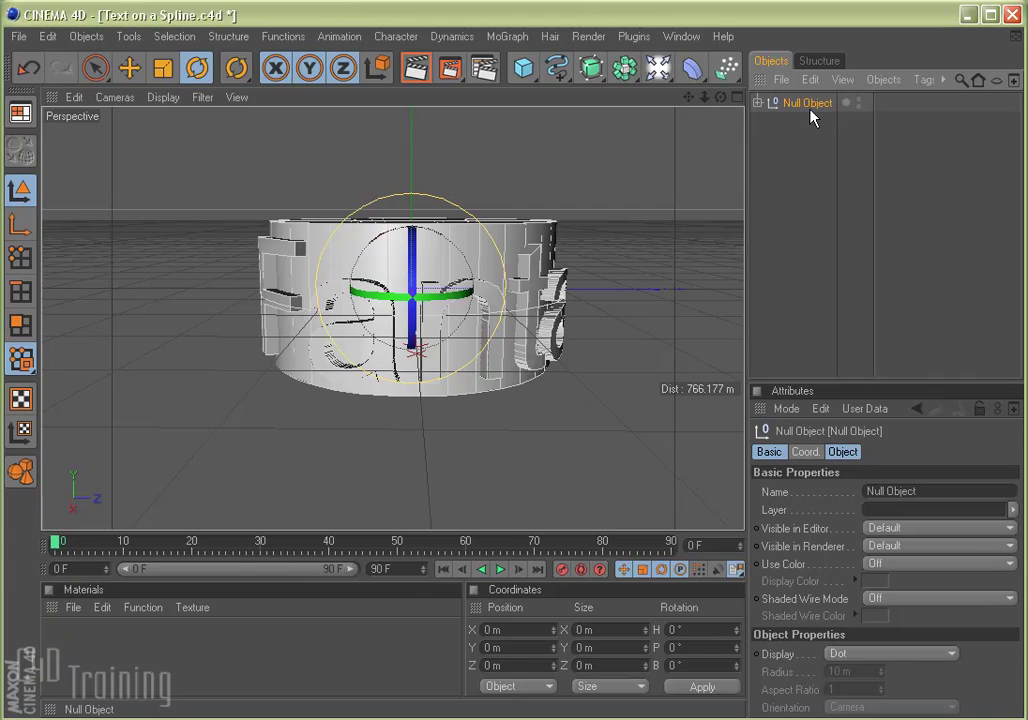
click(758, 103)
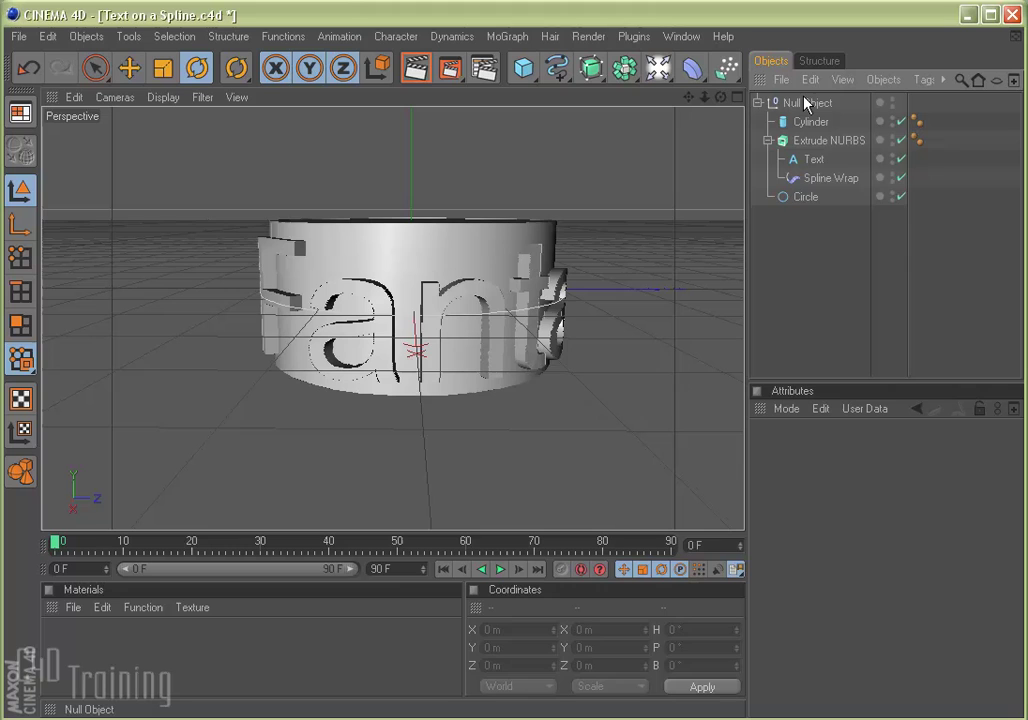
click(806, 103)
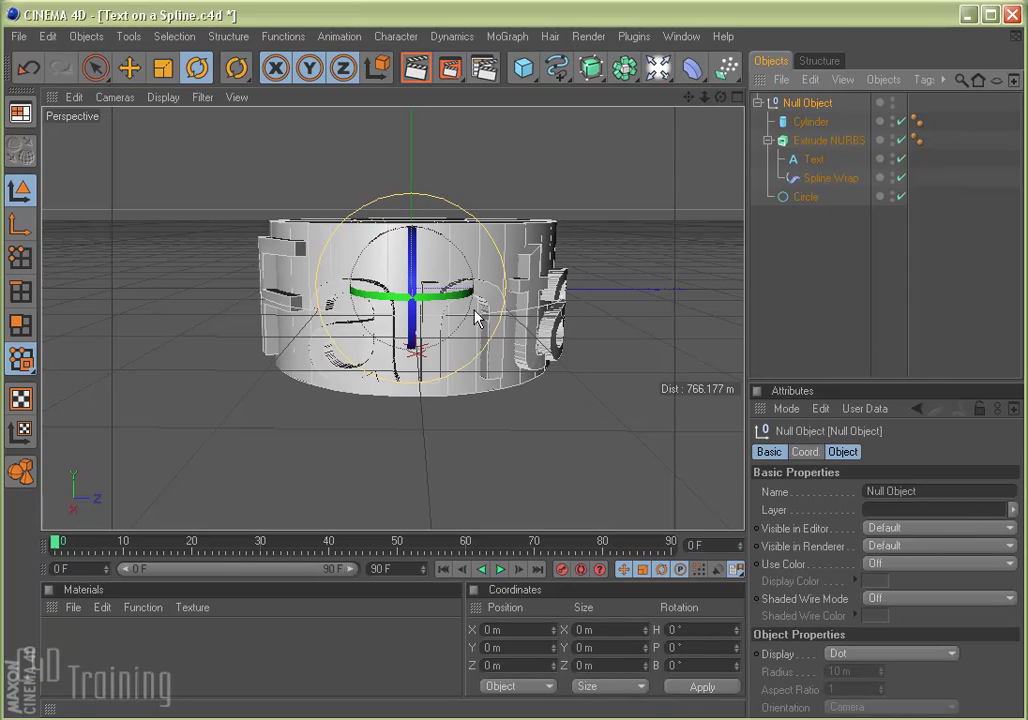
drag(392, 298, 430, 300)
Step: Create a new material with an orange color of RGB 244, 151, 11
double_click(77, 655)
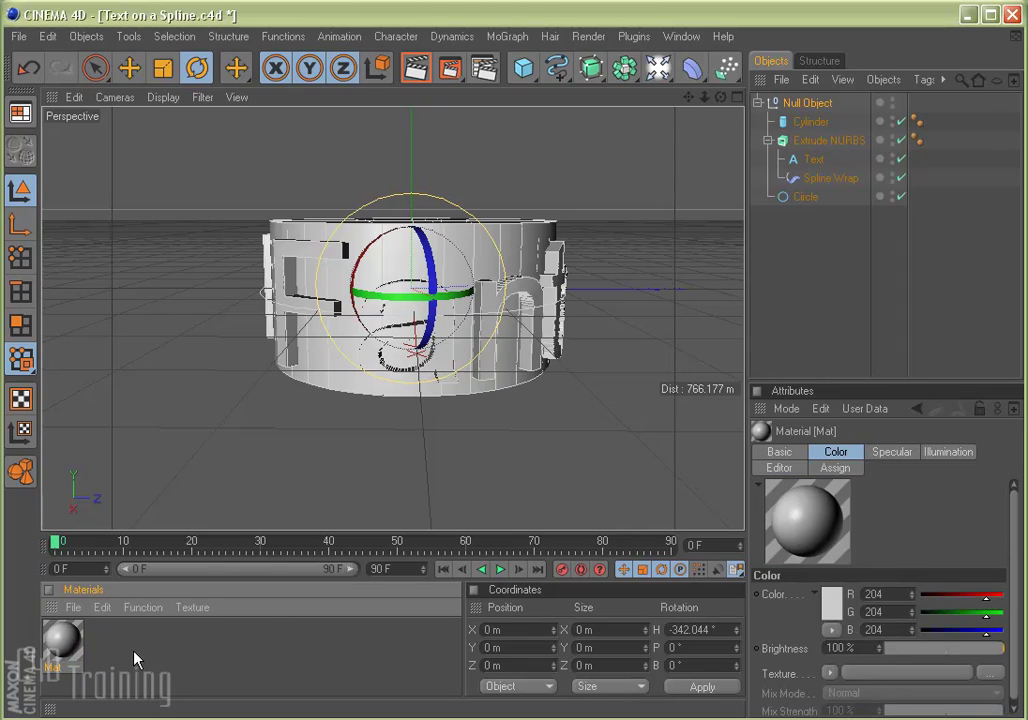
double_click(62, 640)
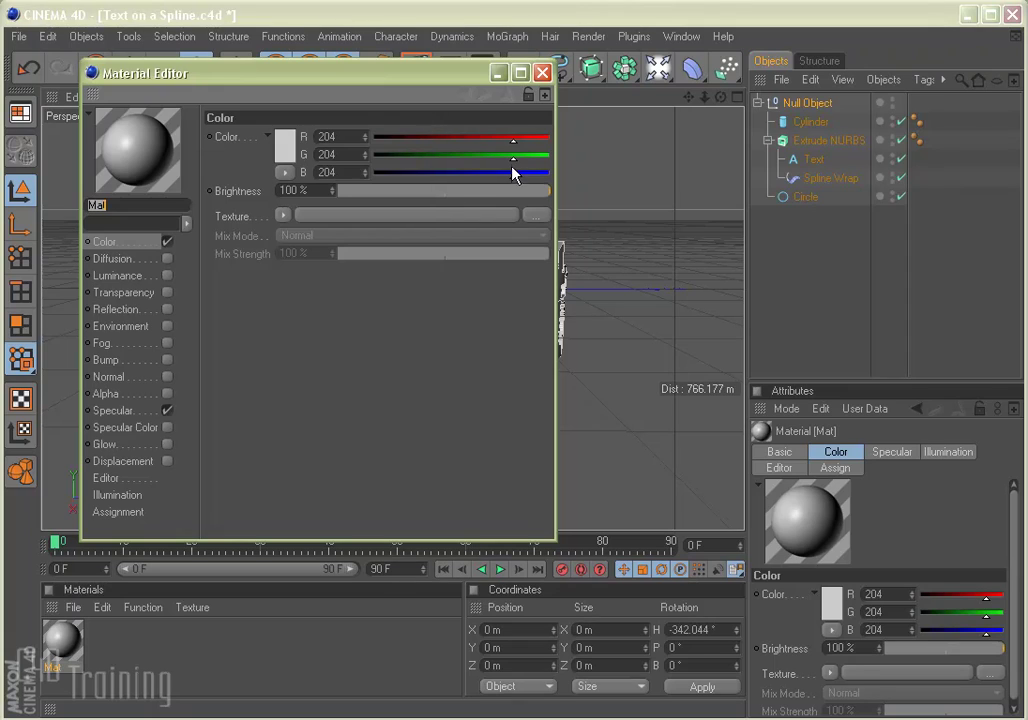
click(285, 147)
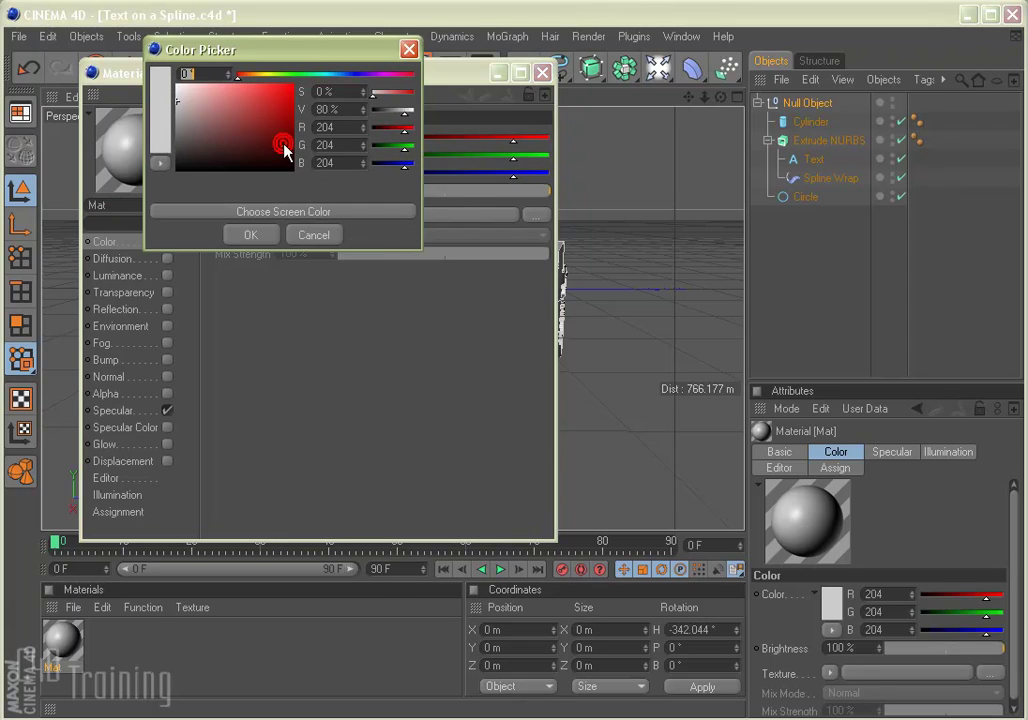
click(256, 75)
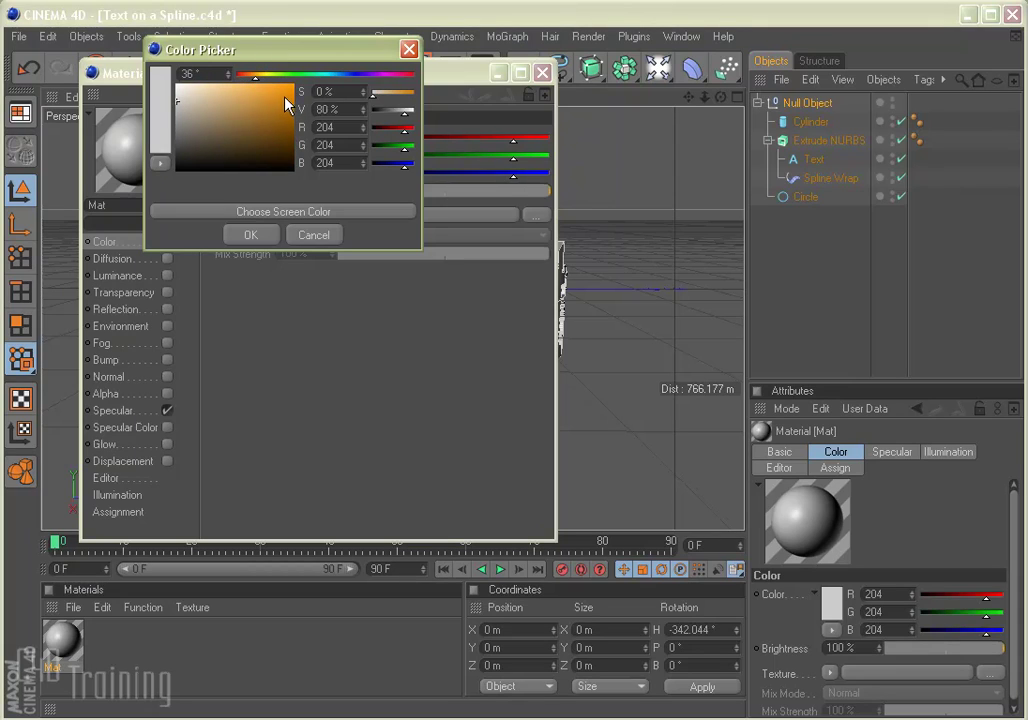
click(287, 95)
drag(295, 92, 290, 93)
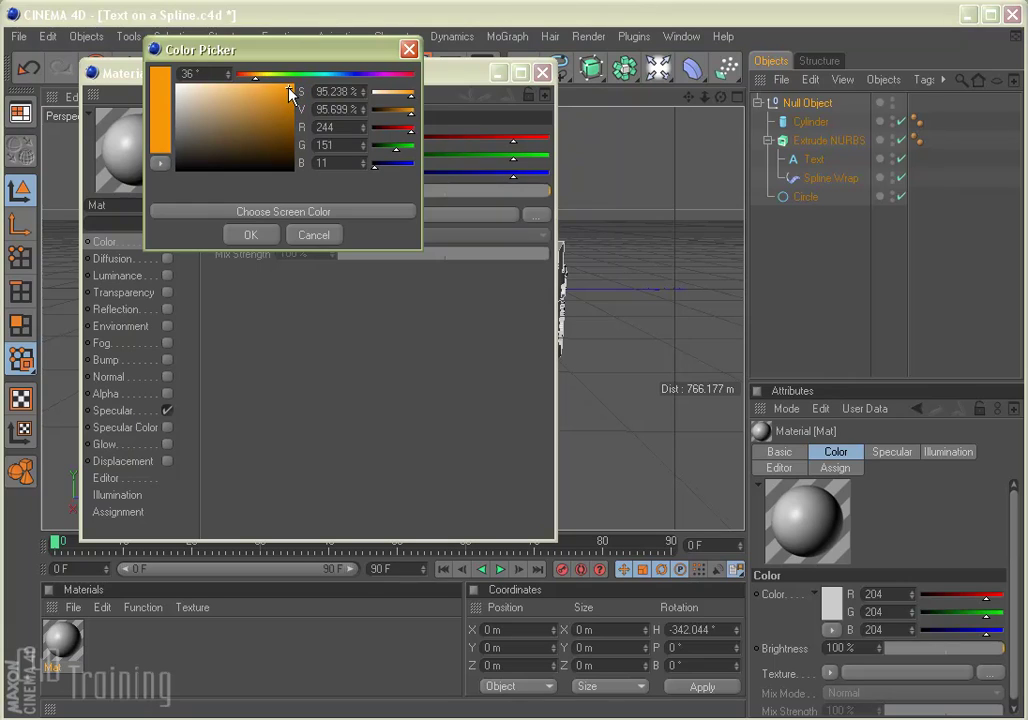
click(249, 234)
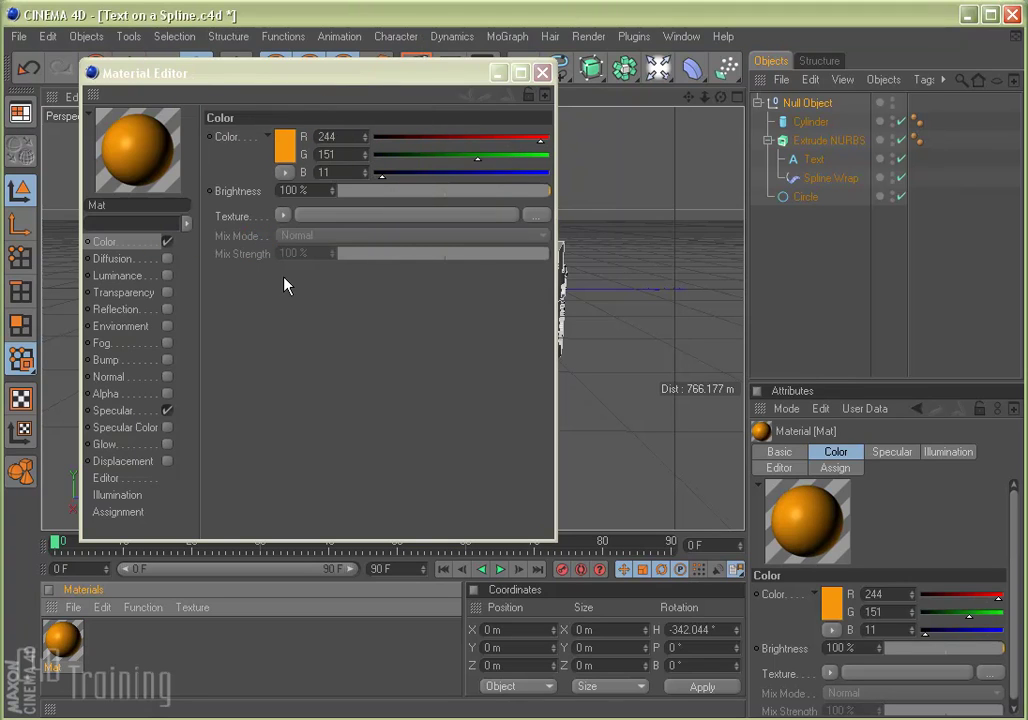
click(542, 72)
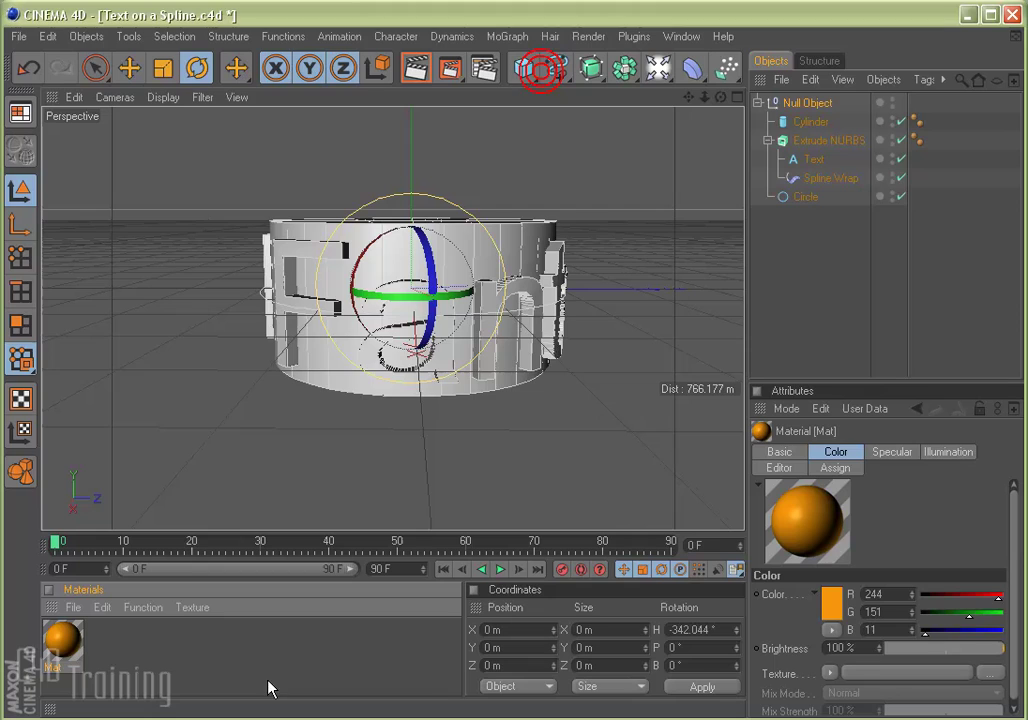
Step: Apply the orange material to the Extrude NURBS lettering and test-render the view
drag(59, 640, 820, 142)
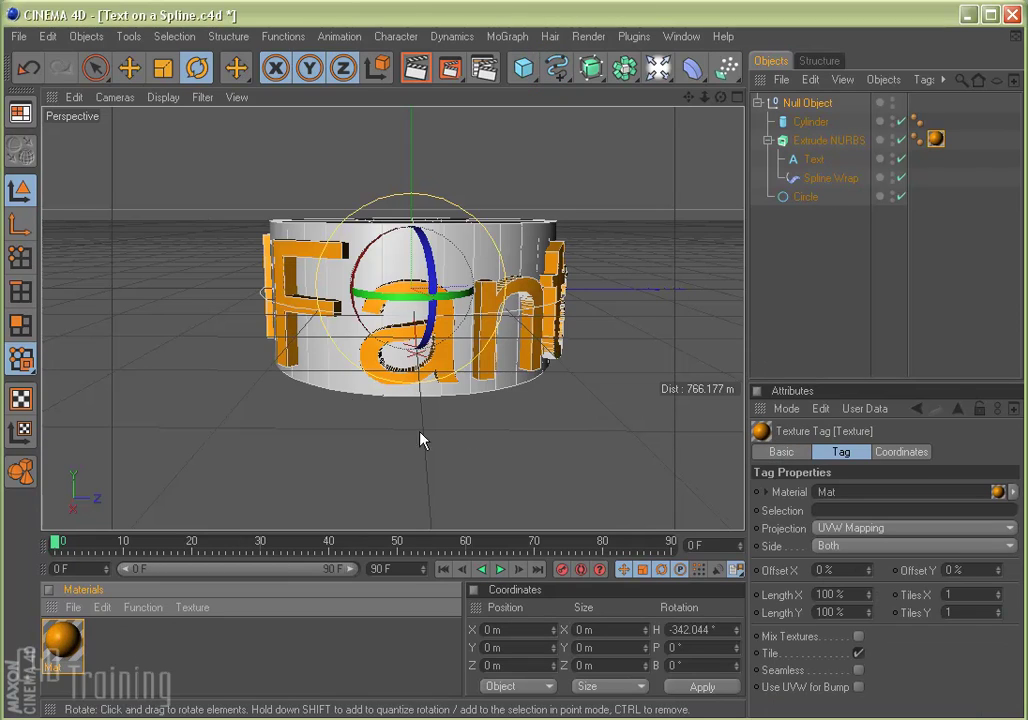
click(418, 68)
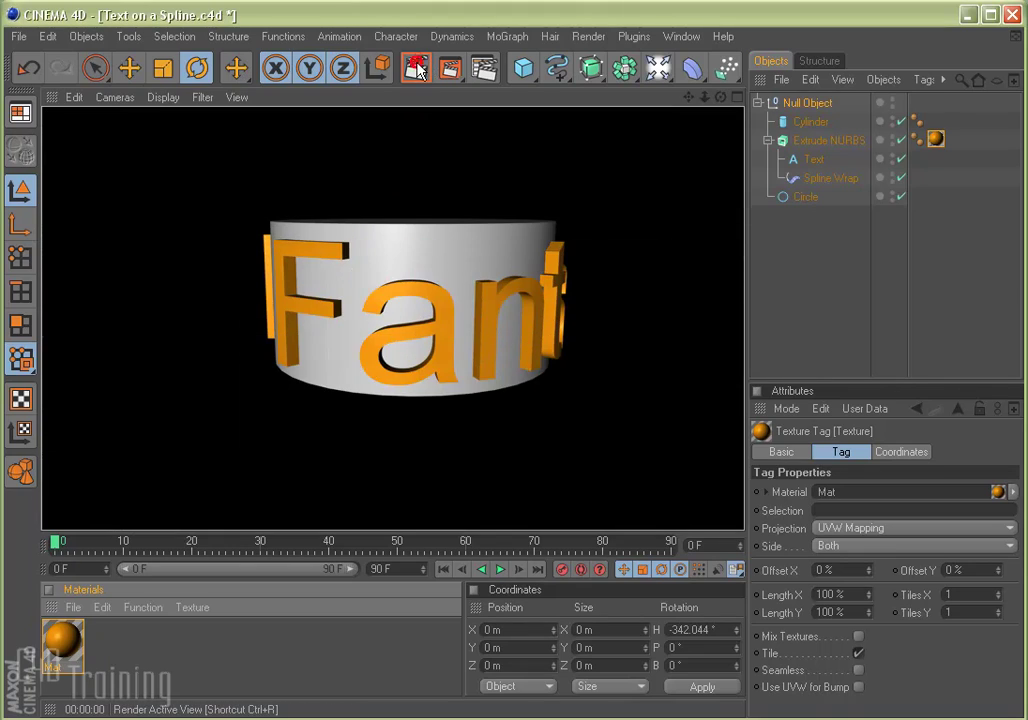